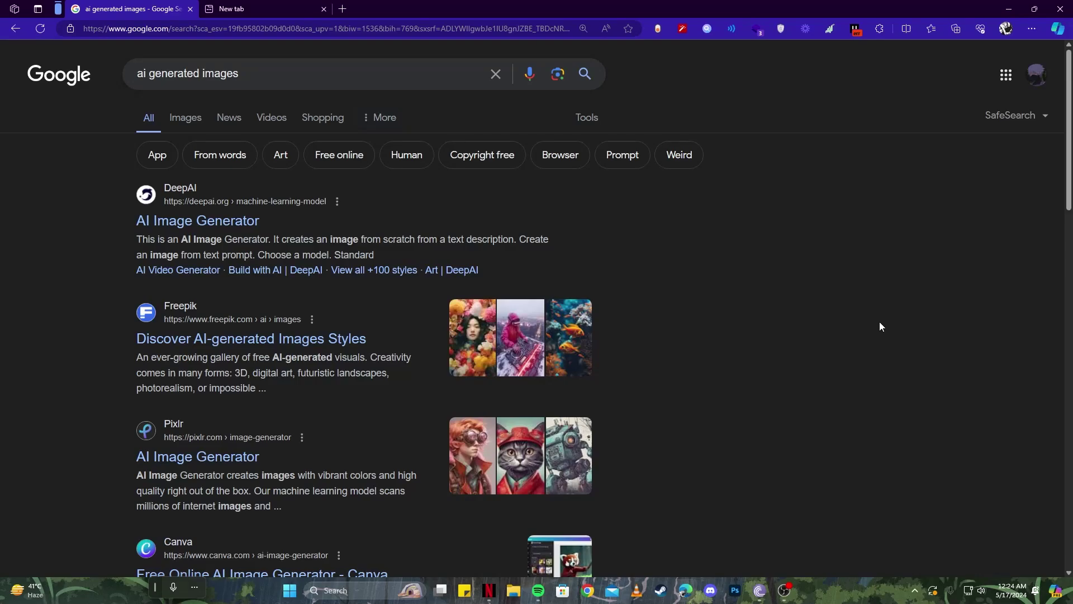
- In the empty new tab, search Google for 'adobe firefly' and browse the Adobe Firefly product page
{"action": "scroll", "coordinate": [737, 315], "scroll_direction": "down", "scroll_amount": 1}
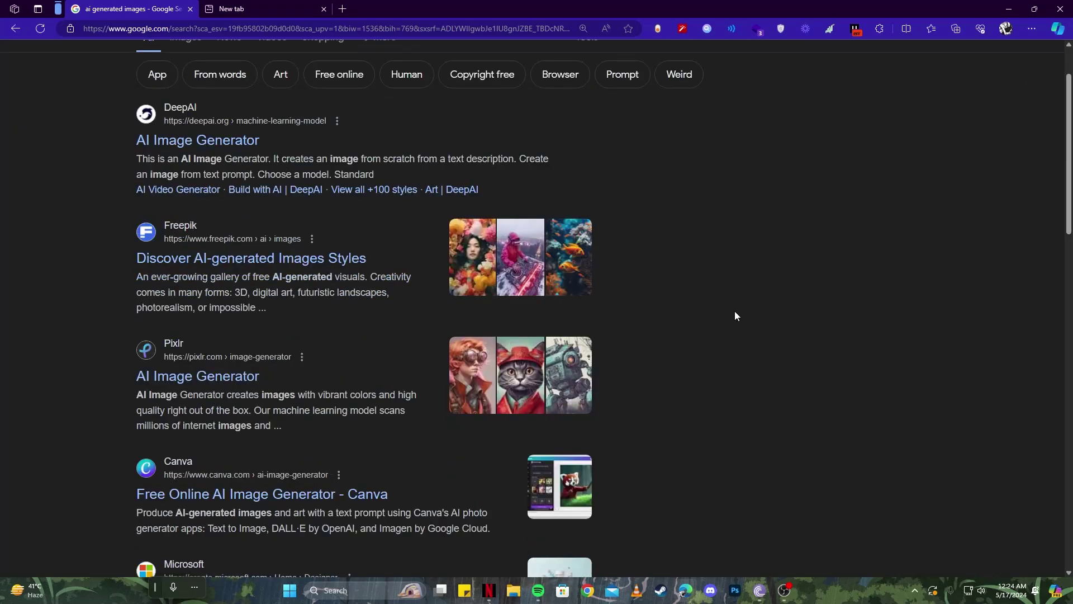
{"action": "scroll", "coordinate": [735, 313], "scroll_direction": "down", "scroll_amount": 6}
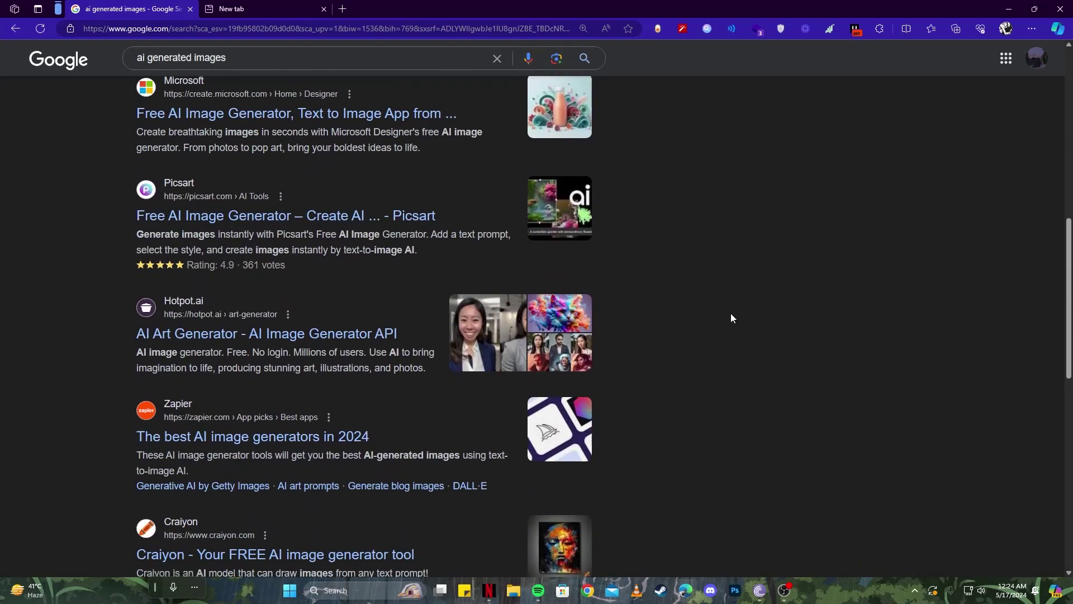
{"action": "scroll", "coordinate": [731, 318], "scroll_direction": "up", "scroll_amount": 7}
{"action": "scroll", "coordinate": [731, 318], "scroll_direction": "up", "scroll_amount": 1}
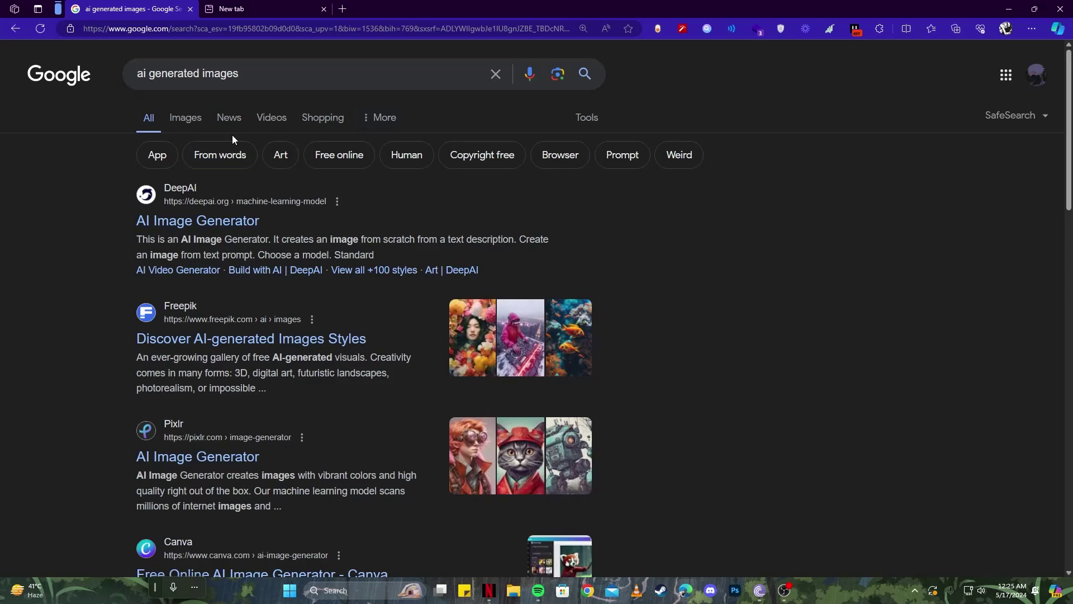
{"action": "left_click", "coordinate": [252, 13]}
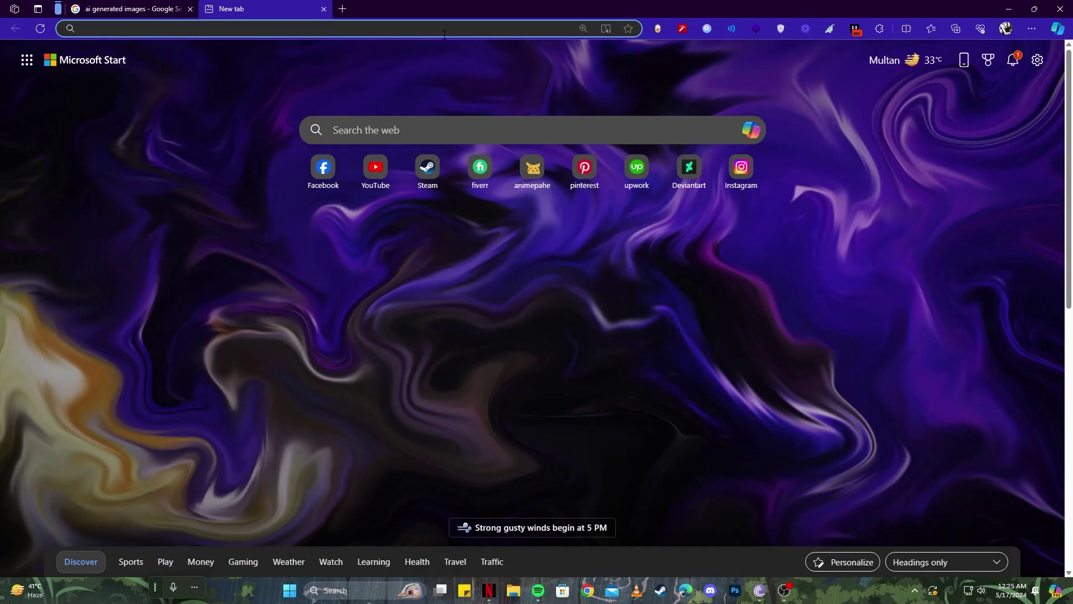
{"action": "type", "text": "adob"}
{"action": "key", "text": "Return"}
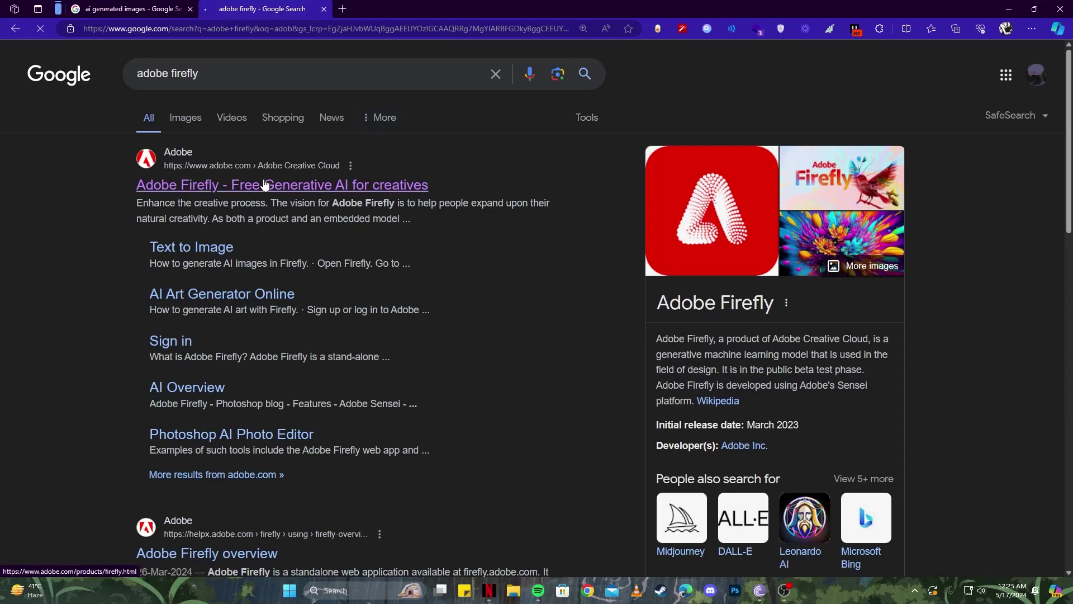
{"action": "left_click", "coordinate": [266, 184]}
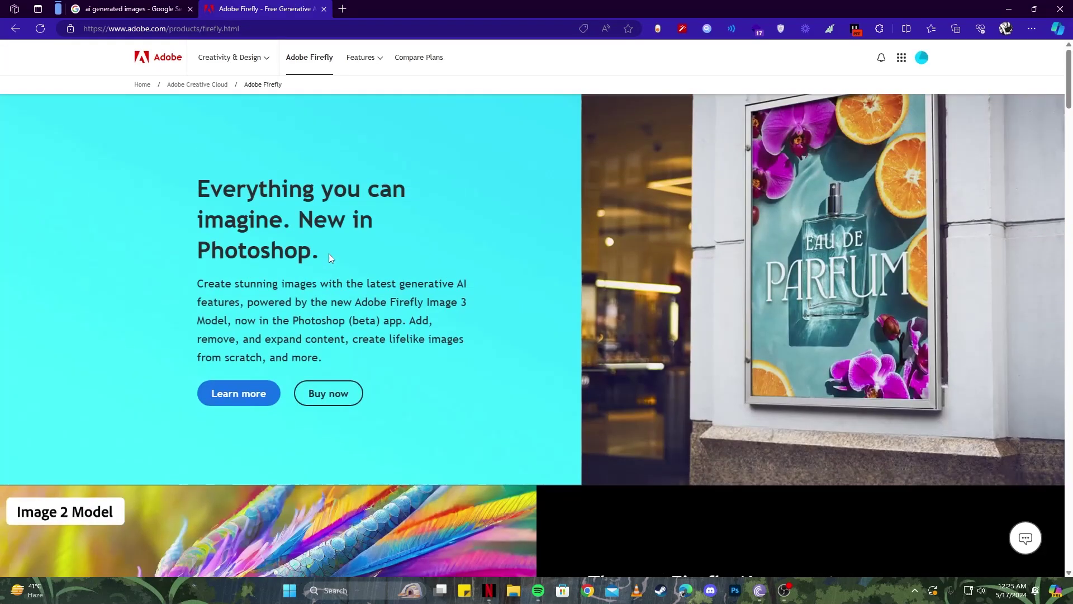
{"action": "scroll", "coordinate": [340, 248], "scroll_direction": "down", "scroll_amount": 4}
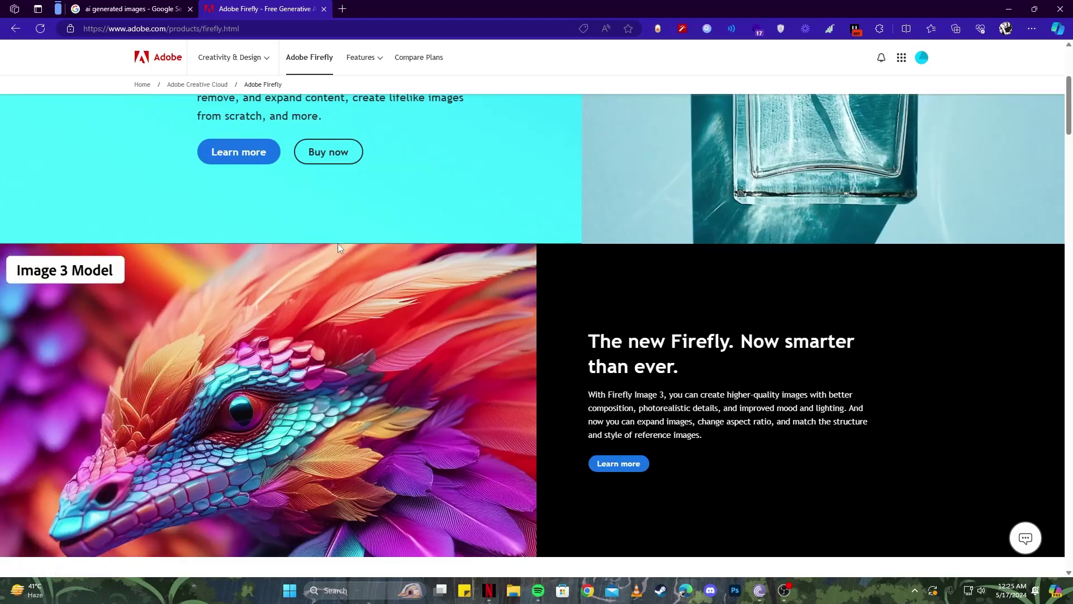
{"action": "scroll", "coordinate": [339, 248], "scroll_direction": "down", "scroll_amount": 7}
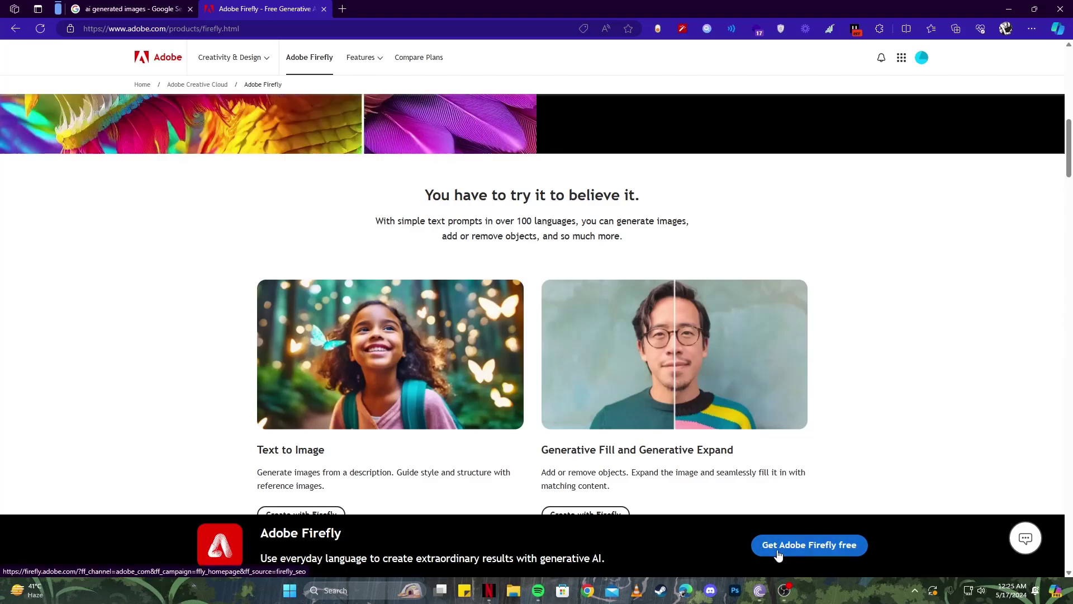
- Launch the free Firefly web app and take over its sample stone-cottage prompt ending 'hyper realistic.'
{"action": "left_click", "coordinate": [781, 552]}
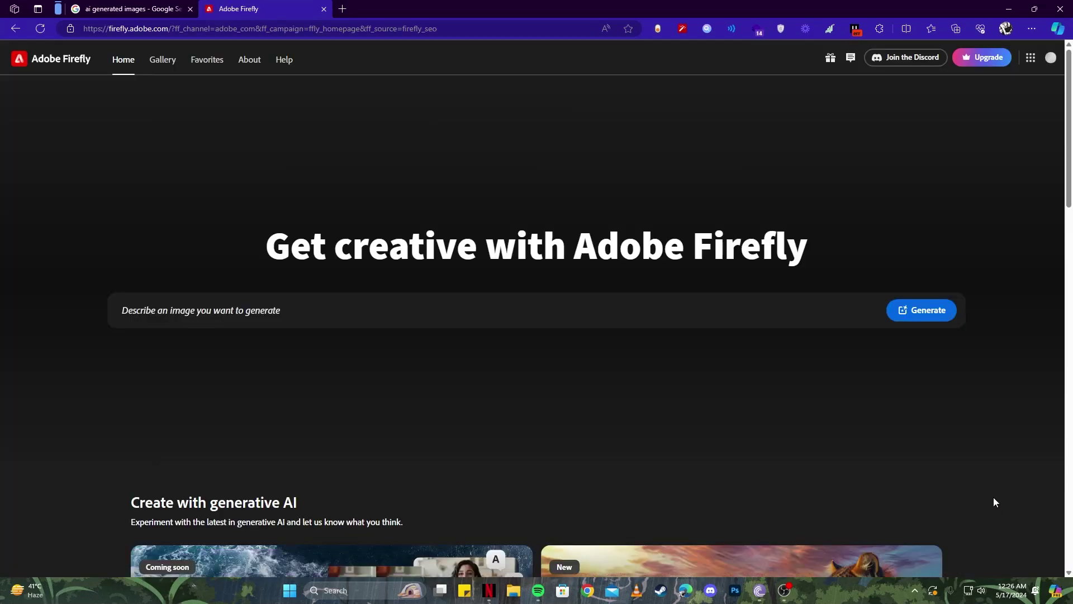
{"action": "type", "text": "Beautiful cozy"}
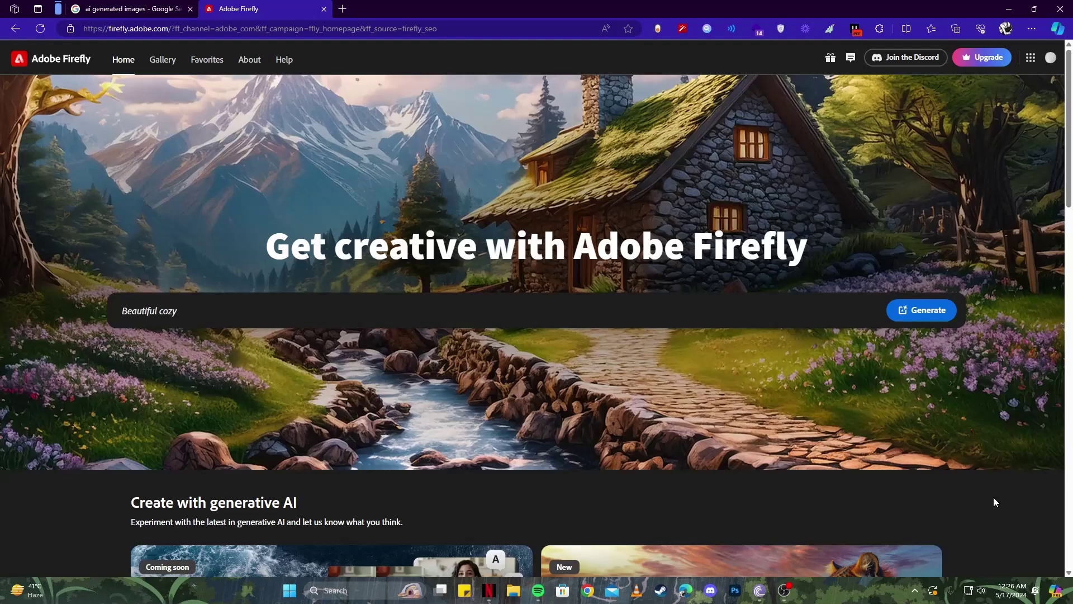
{"action": "type", "text": " fantasy stone cottage in a spring fores"}
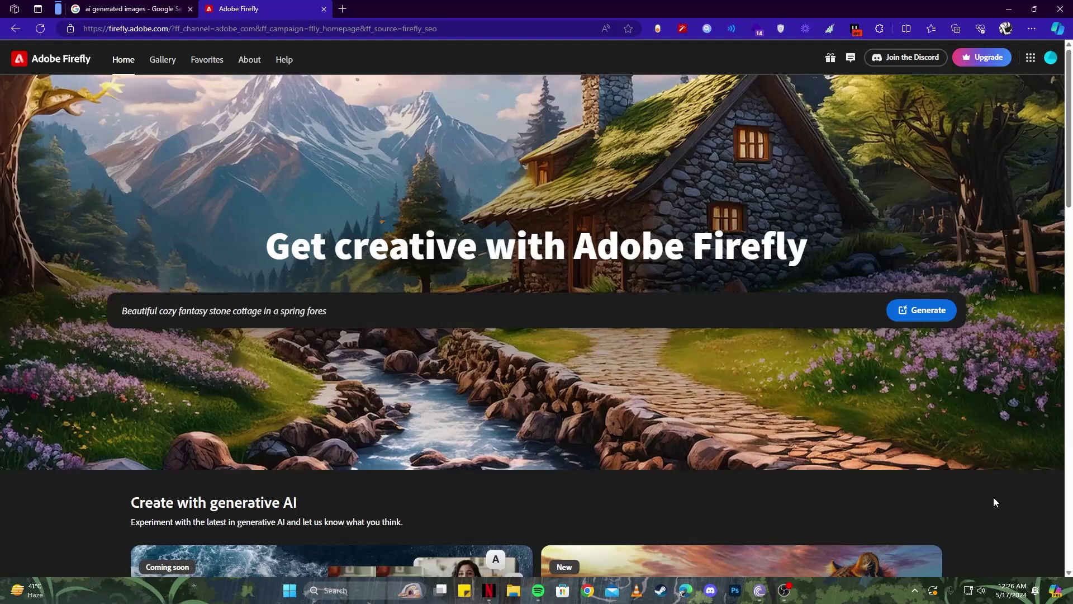
{"action": "type", "text": "t aside a cobblestone path and a babbling brook."}
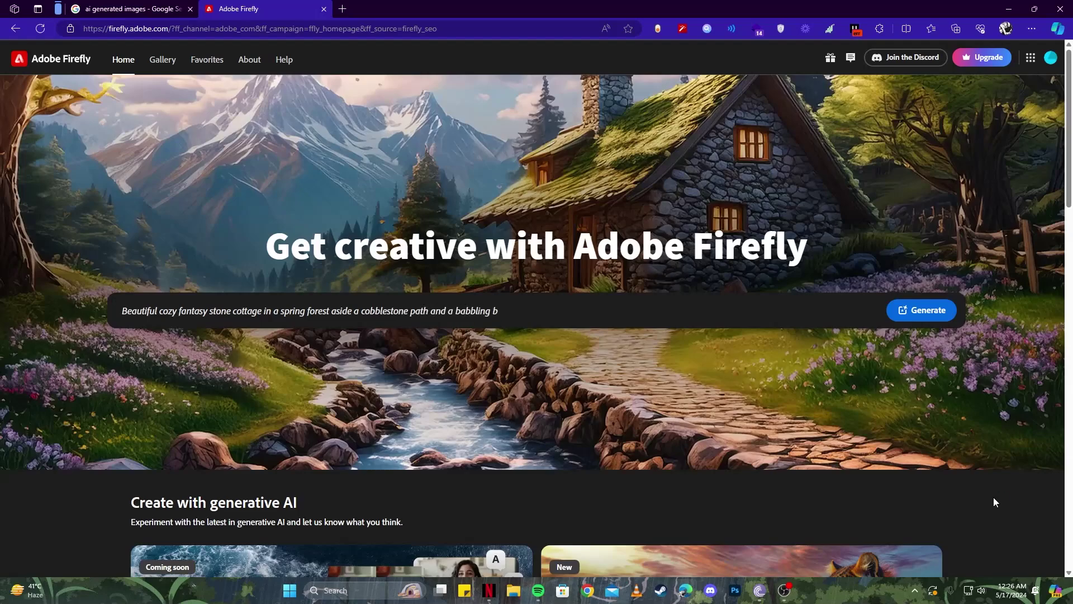
{"action": "type", "text": " Stone wall. Mountains in the distance."}
{"action": "left_click", "coordinate": [674, 316]}
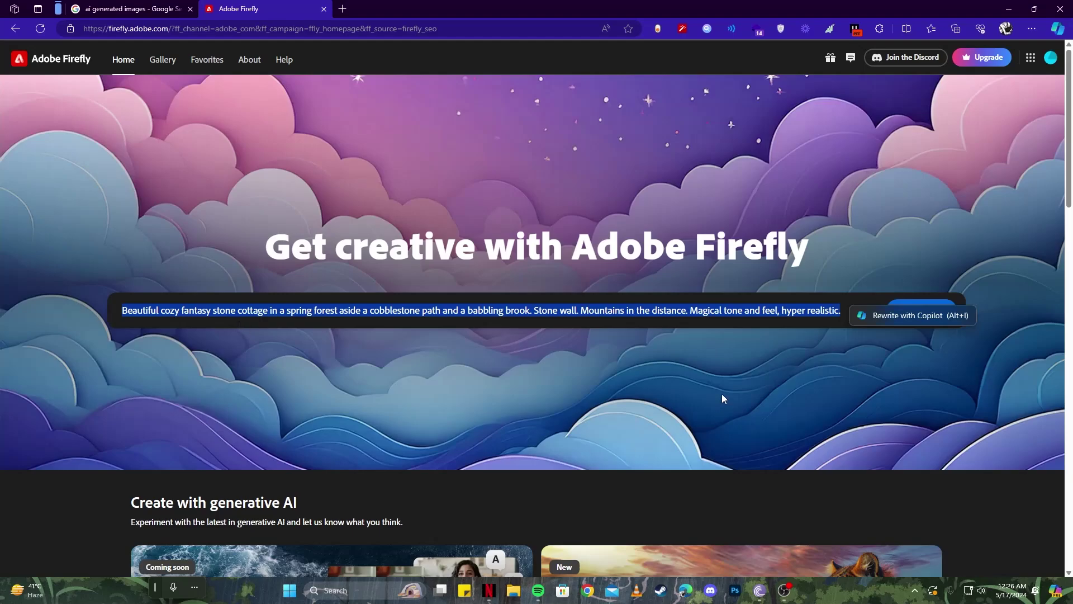
- Generate the cottage images, accepting the Generative AI terms and dismissing the Image 3 and Match structure tips
{"action": "left_click", "coordinate": [917, 316]}
{"action": "left_click", "coordinate": [917, 316]}
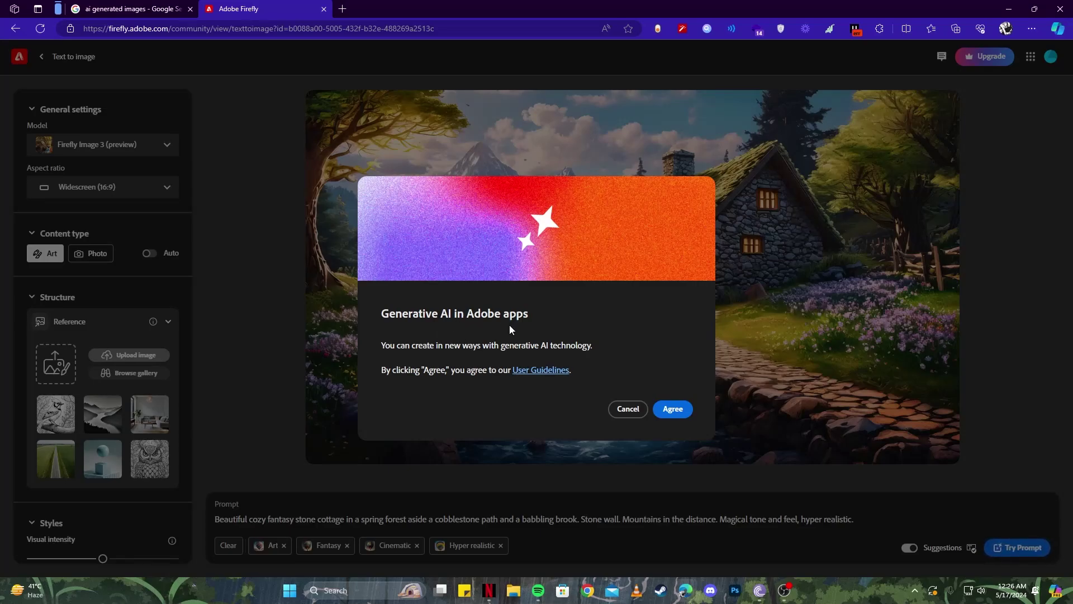
{"action": "left_click", "coordinate": [671, 409]}
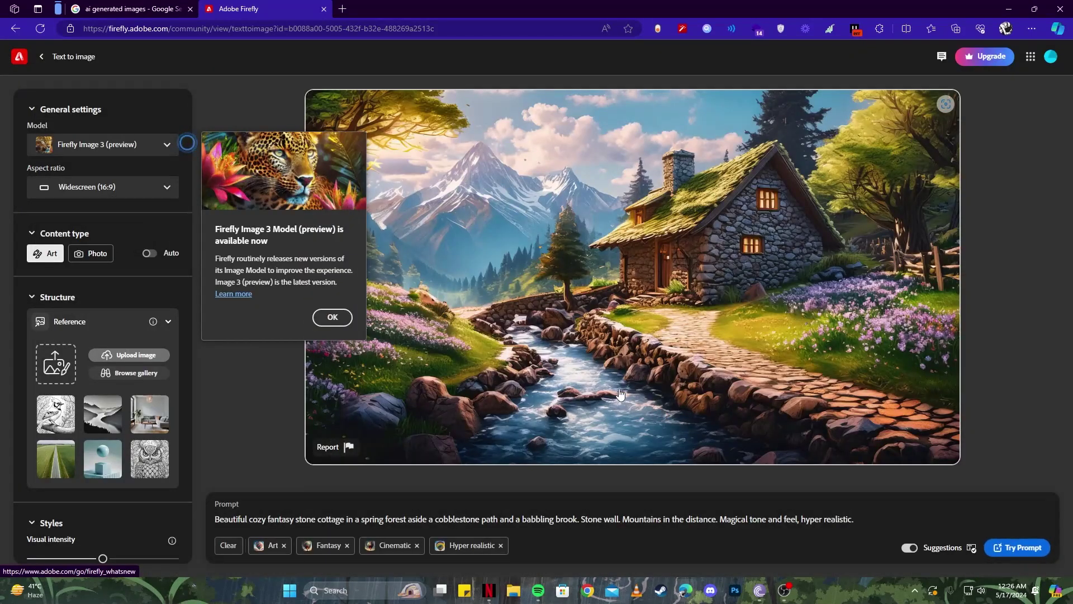
{"action": "left_click", "coordinate": [334, 317]}
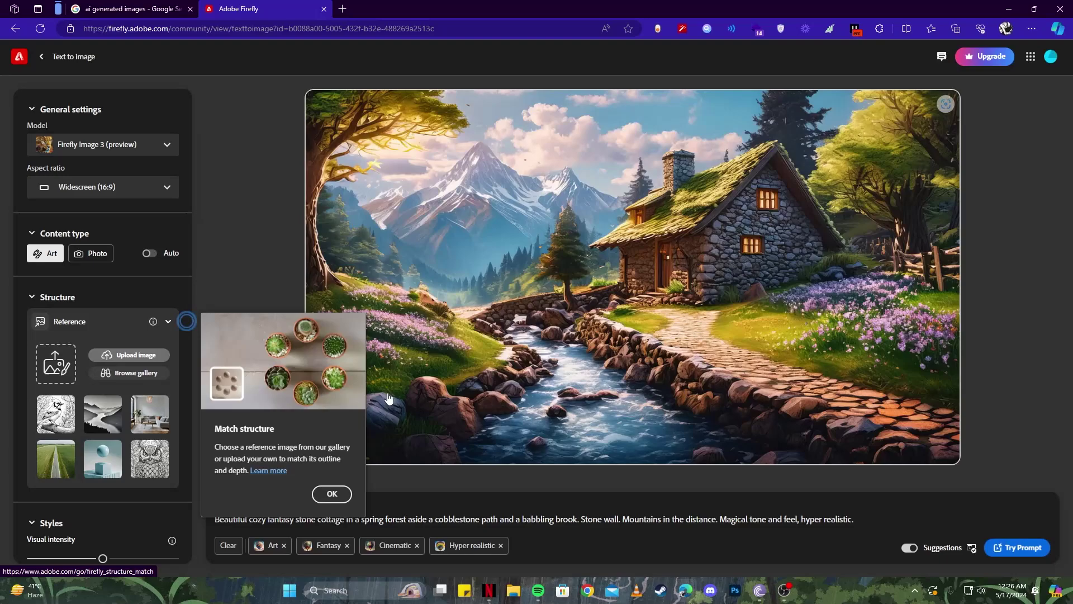
{"action": "left_click", "coordinate": [336, 491]}
{"action": "left_click_drag", "start_coordinate": [228, 519], "coordinate": [864, 524]}
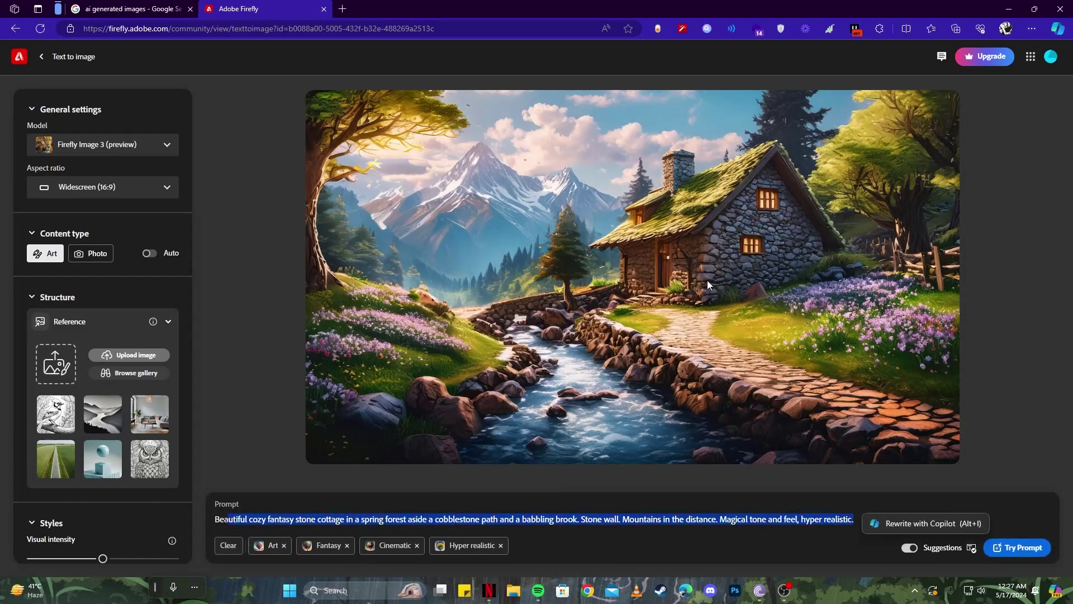
{"action": "left_click", "coordinate": [610, 520]}
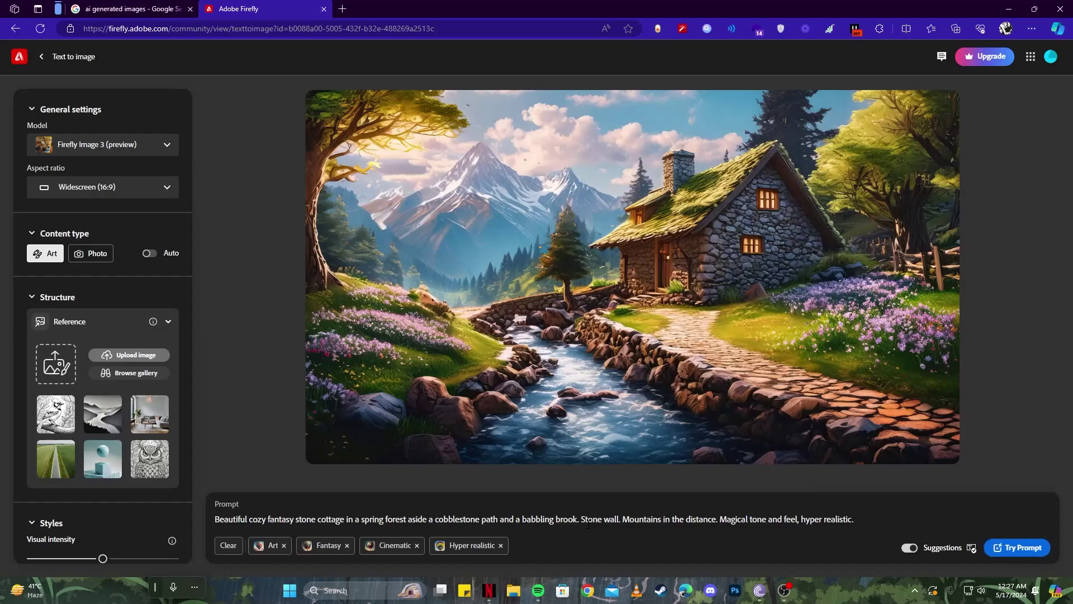
- Open ChatGPT (chat.openai.com) in a new browser tab
{"action": "left_click", "coordinate": [342, 8]}
{"action": "type", "text": "chat.openai.com"}
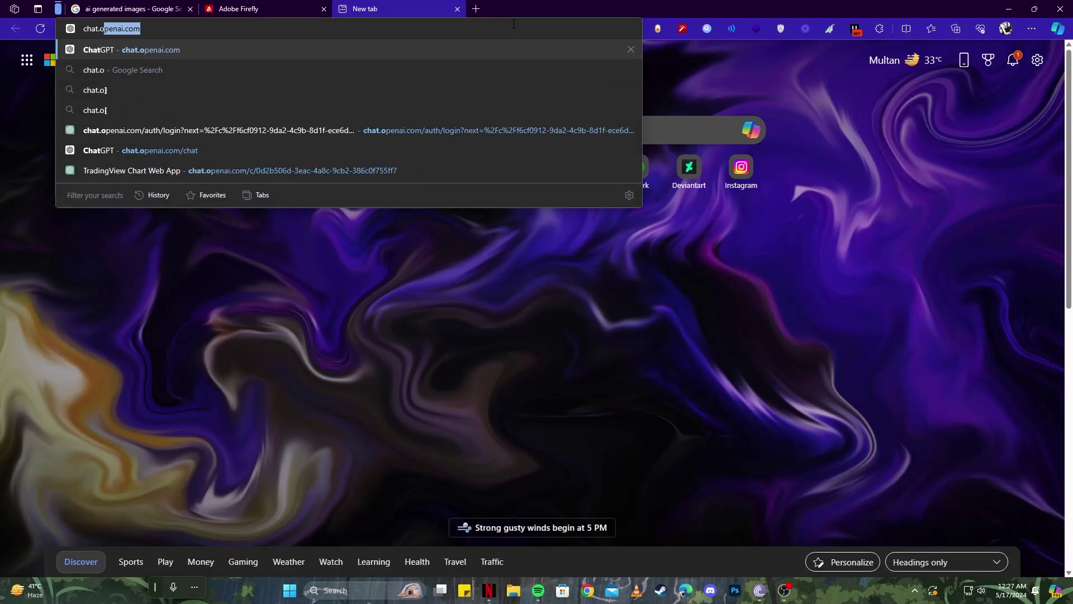
{"action": "key", "text": "Return"}
- Search Google for 'aiprm' in another tab and open the AIPRM for ChatGPT Web Store page
{"action": "key", "text": "ctrl+t"}
{"action": "type", "text": "air"}
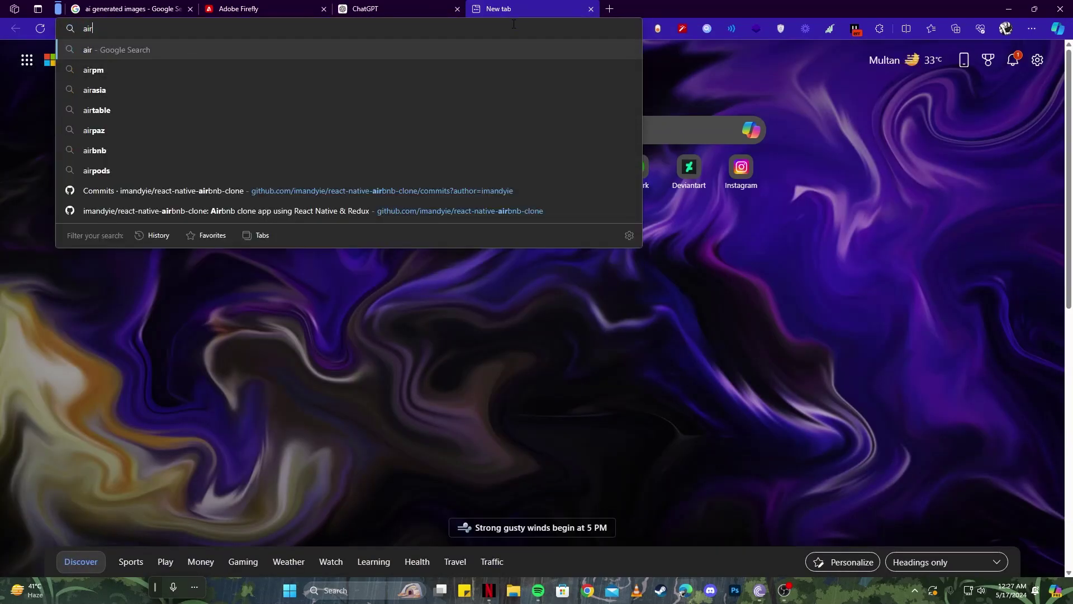
{"action": "key", "text": "BackSpace"}
{"action": "key", "text": "BackSpace"}
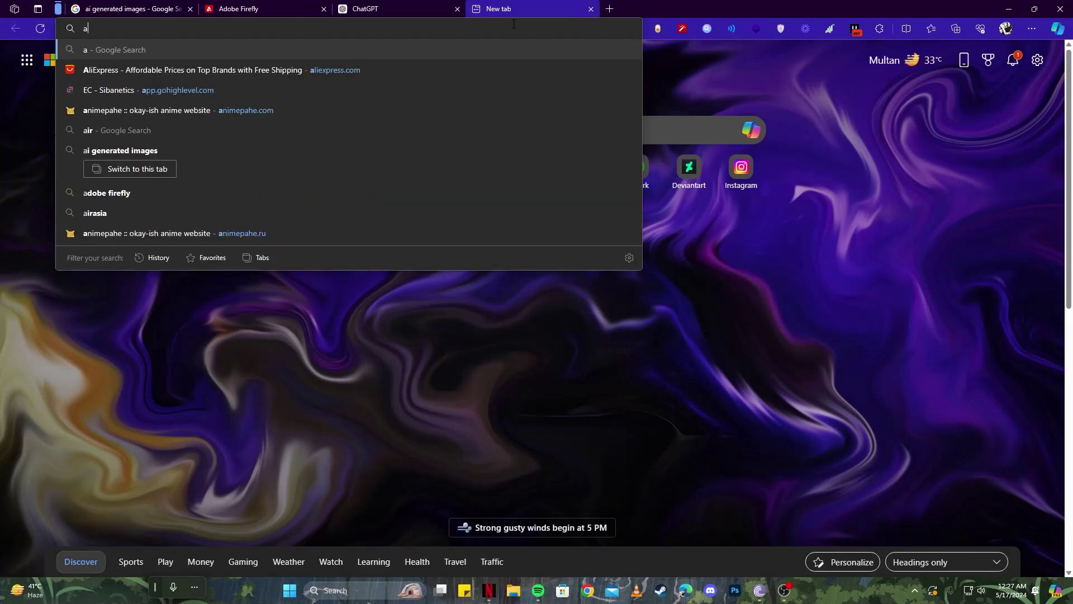
{"action": "type", "text": "iprm"}
{"action": "key", "text": "Return"}
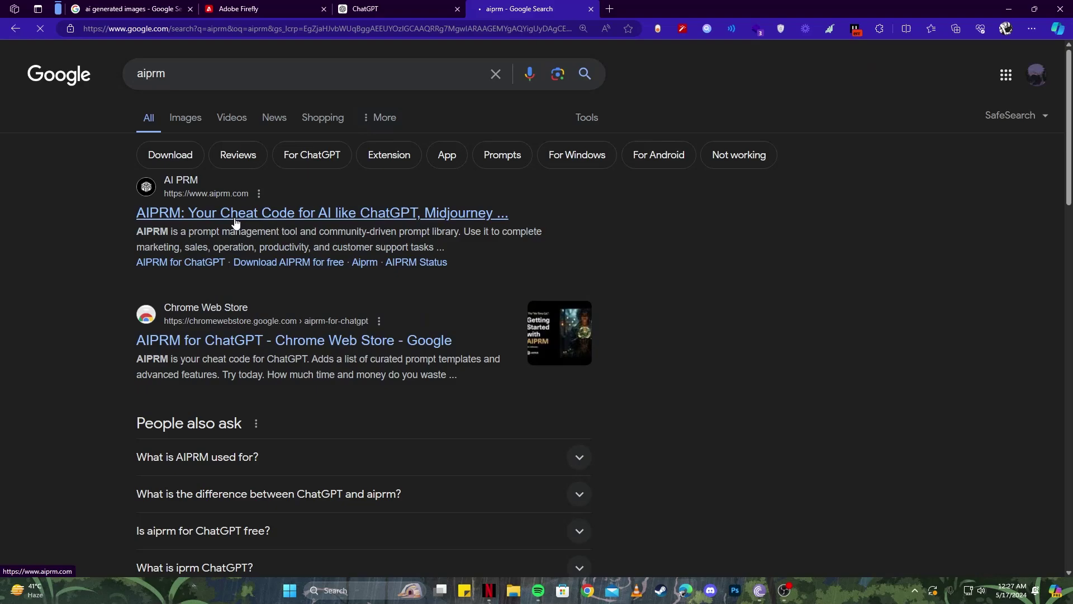
{"action": "left_click", "coordinate": [255, 335]}
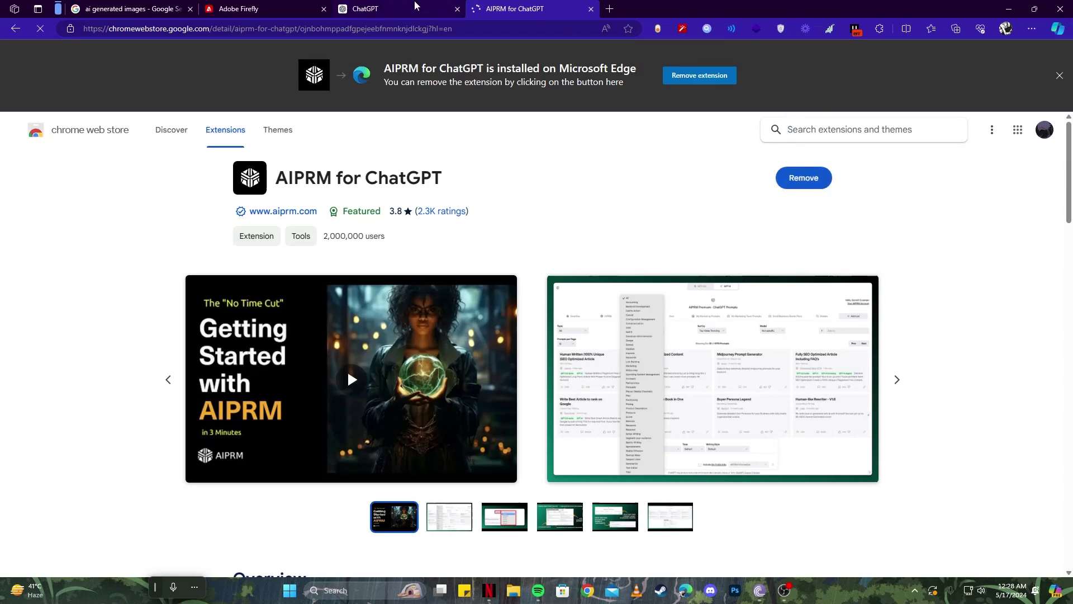
- In ChatGPT, use AIPRM's Midjourney Prompt Generator to request prompts for 'small fairy house in a tree in the woods'
{"action": "left_click", "coordinate": [590, 8]}
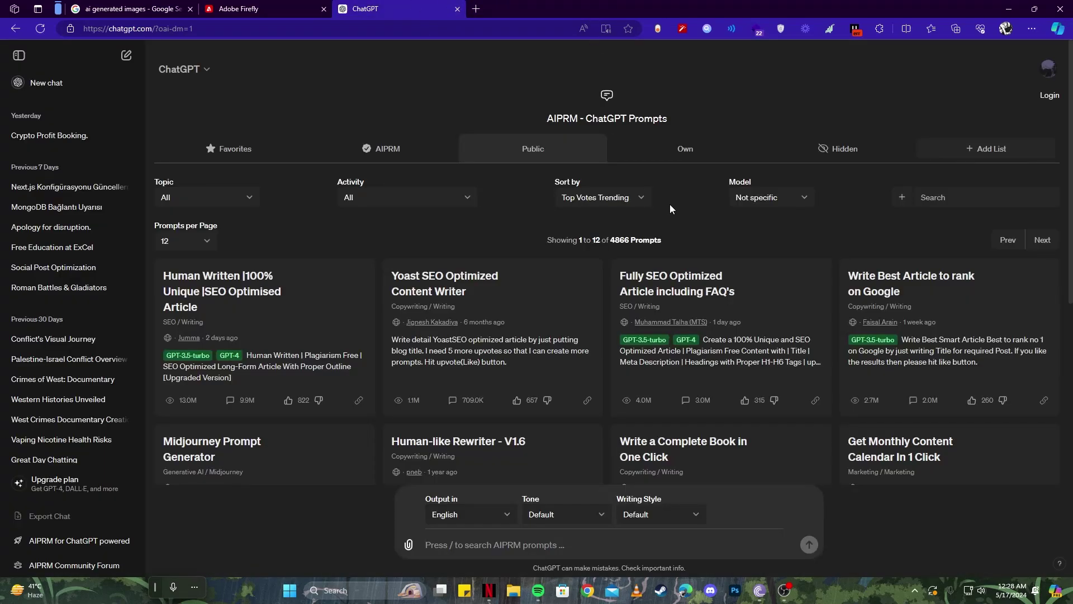
{"action": "left_click", "coordinate": [919, 197]}
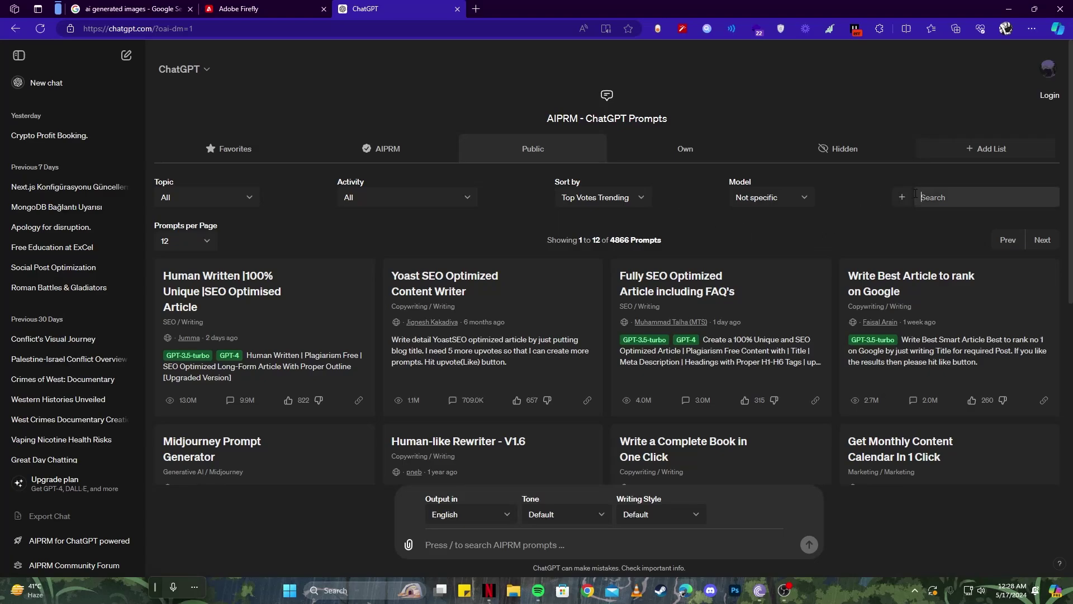
{"action": "type", "text": "midjourney"}
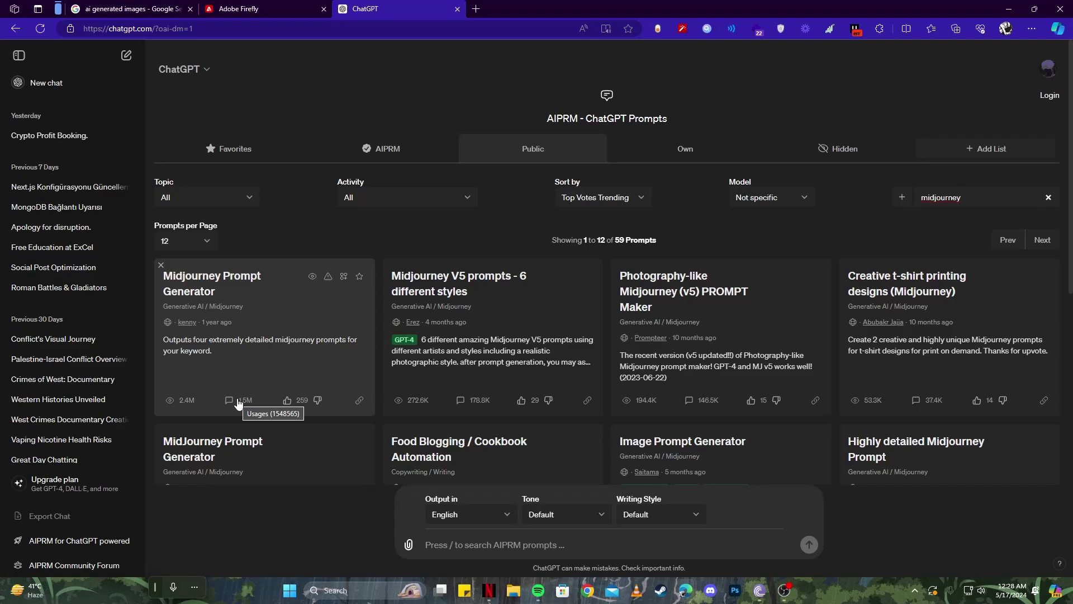
{"action": "left_click", "coordinate": [270, 364]}
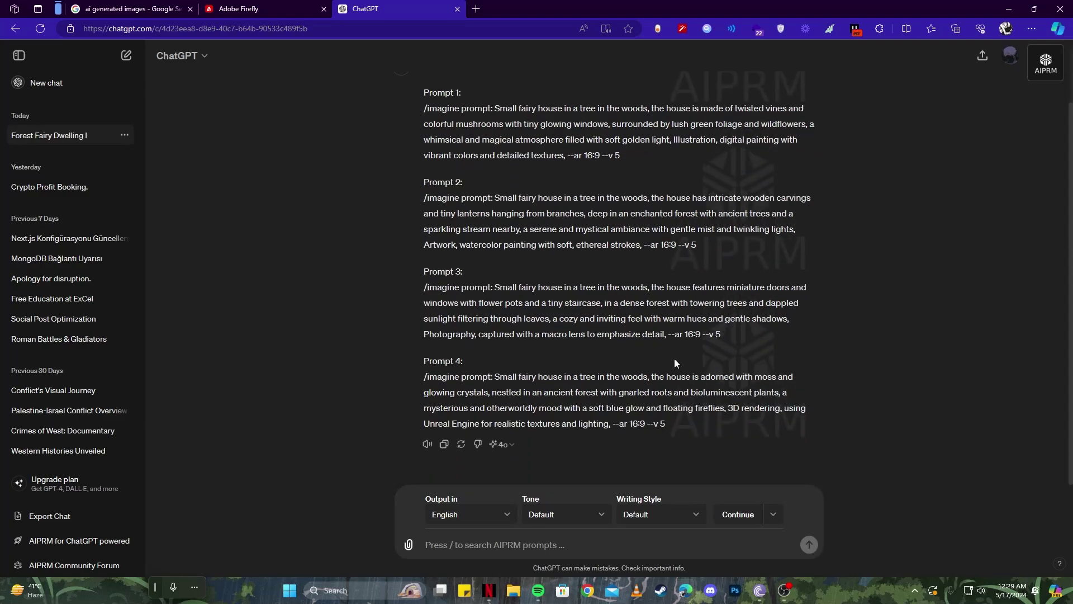
{"action": "scroll", "coordinate": [667, 364], "scroll_direction": "up", "scroll_amount": 2}
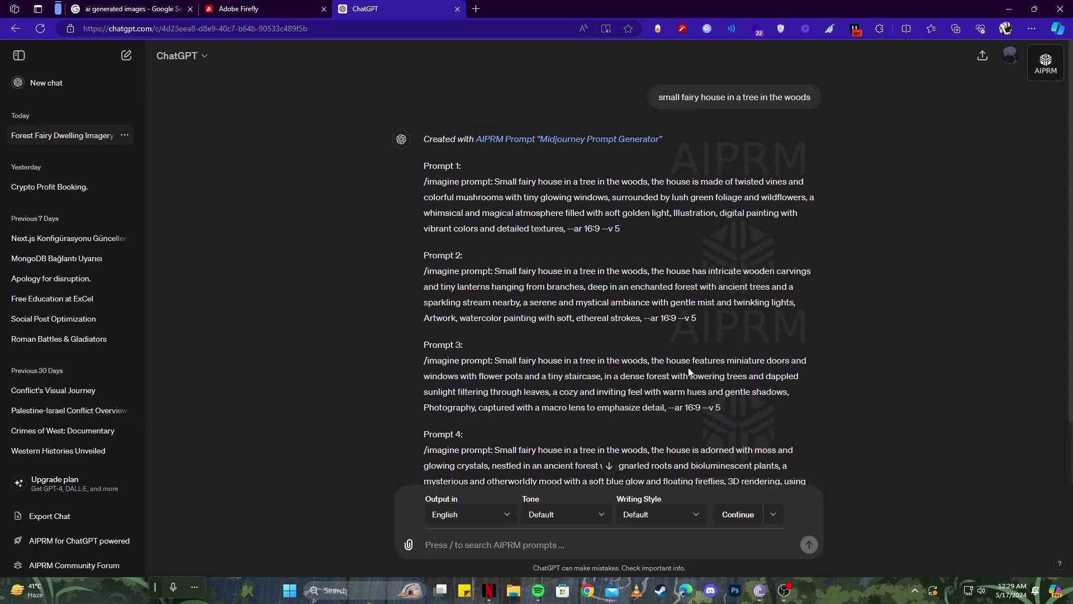
- Replace the Firefly cottage prompt with ChatGPT's Prompt 1 and generate the fairy-house images
{"action": "left_click_drag", "start_coordinate": [621, 229], "coordinate": [423, 178]}
{"action": "key", "text": "ctrl+c"}
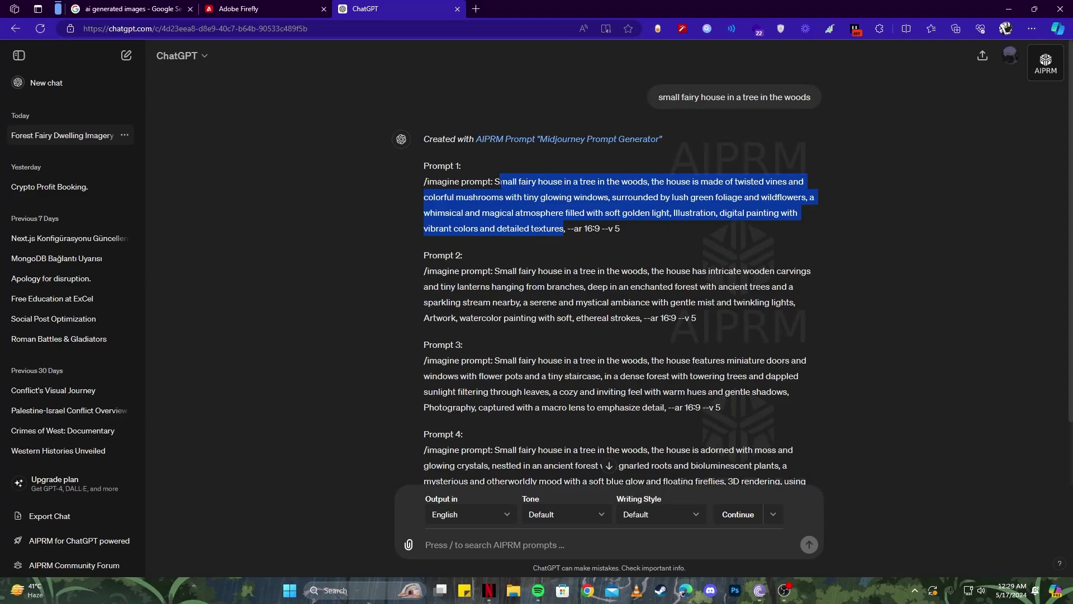
{"action": "right_click", "coordinate": [498, 178]}
{"action": "left_click", "coordinate": [282, 5]}
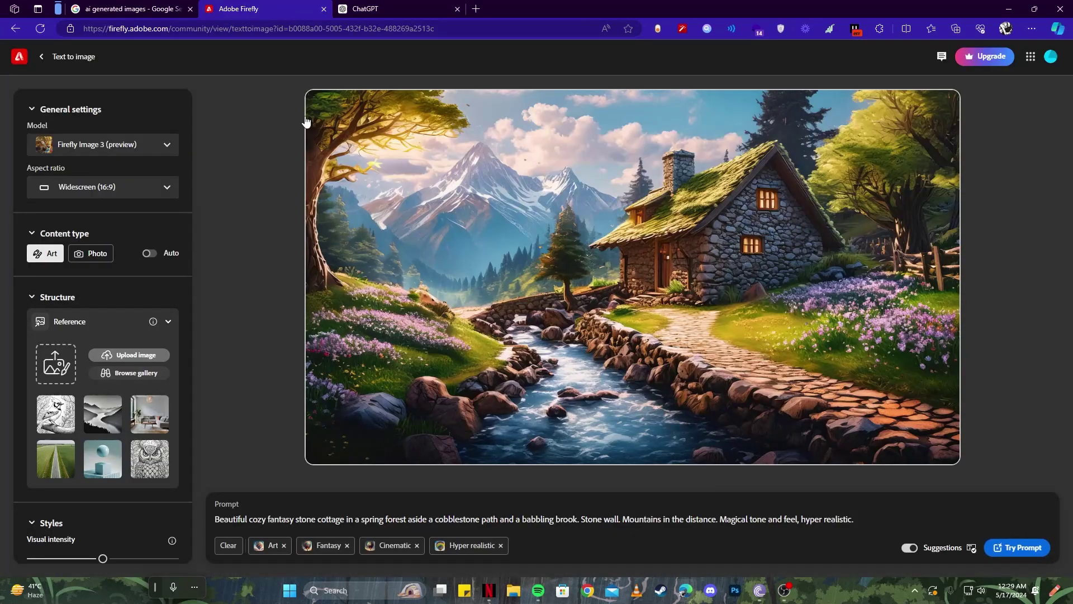
{"action": "double_click", "coordinate": [538, 519]}
{"action": "key", "text": "ctrl+a"}
{"action": "key", "text": "ctrl+v"}
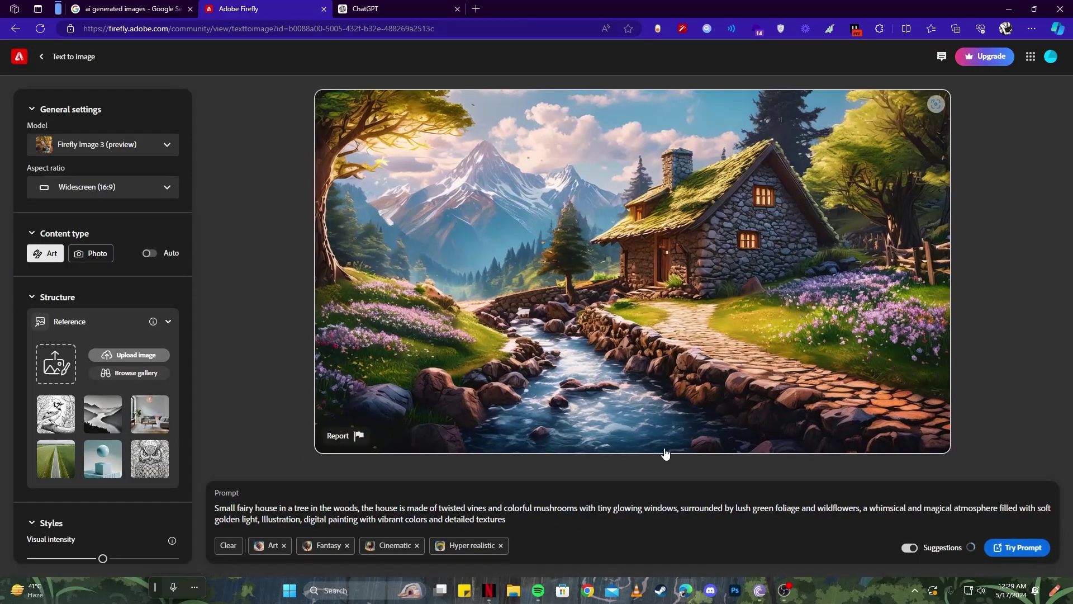
{"action": "left_click", "coordinate": [1022, 554]}
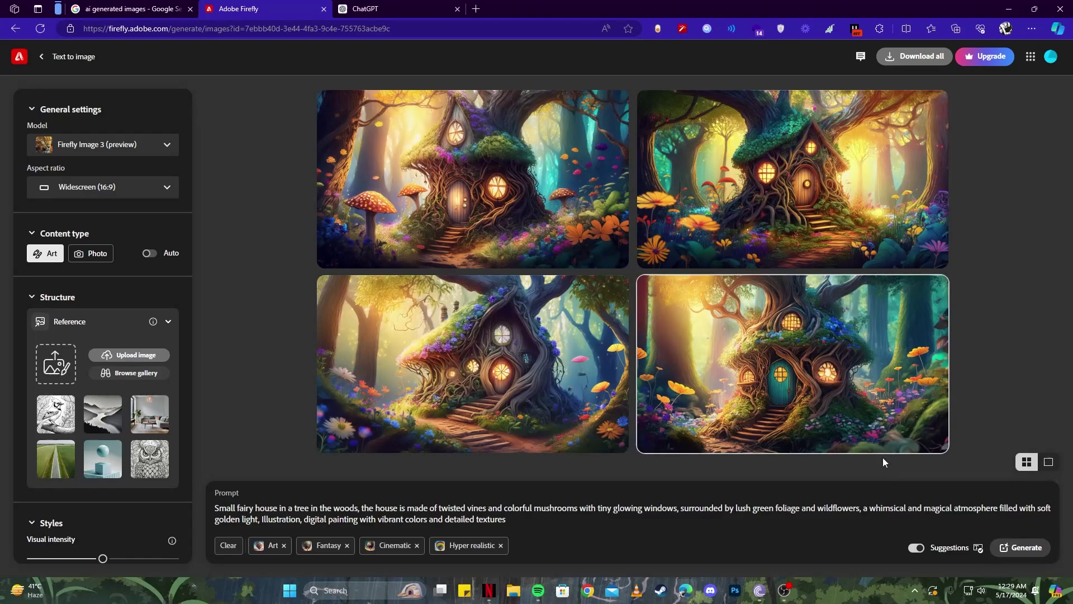
- View the fourth fairy-house result full-size, then the bottom-left one with the round glowing door
{"action": "left_click", "coordinate": [740, 338]}
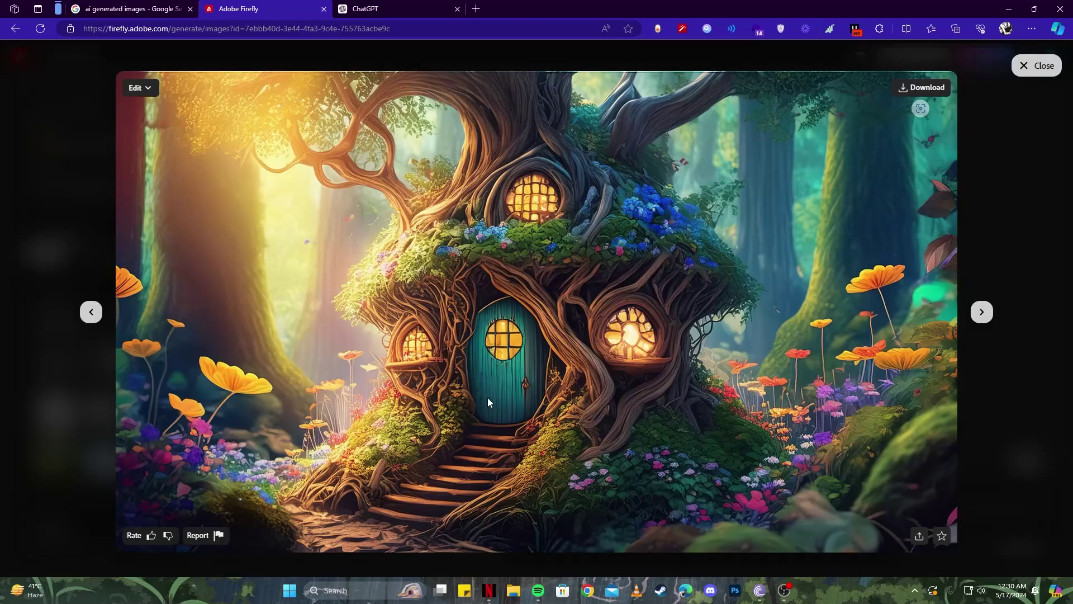
{"action": "left_click", "coordinate": [1004, 393]}
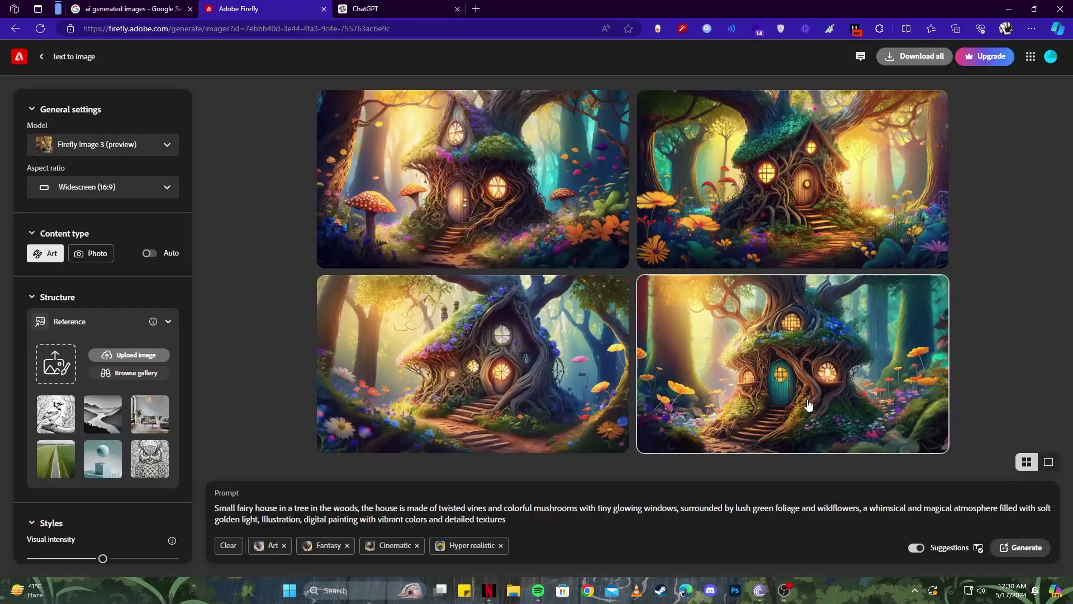
{"action": "left_click", "coordinate": [535, 393]}
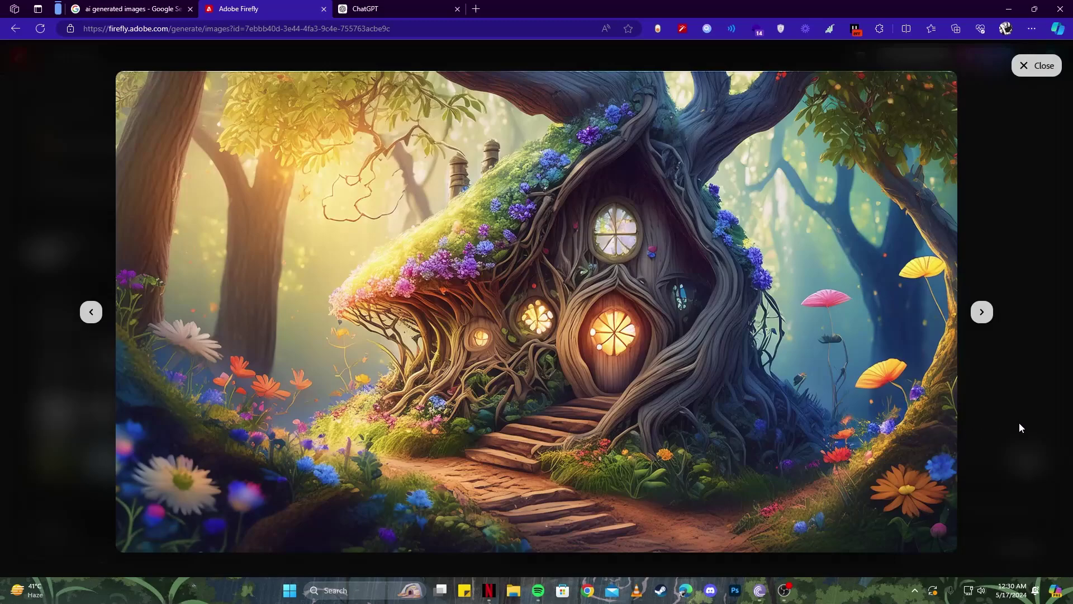
- Ask ChatGPT to 'add people in this' so the fairy-house prompts include fairies
{"action": "key", "text": "ctrl+Tab"}
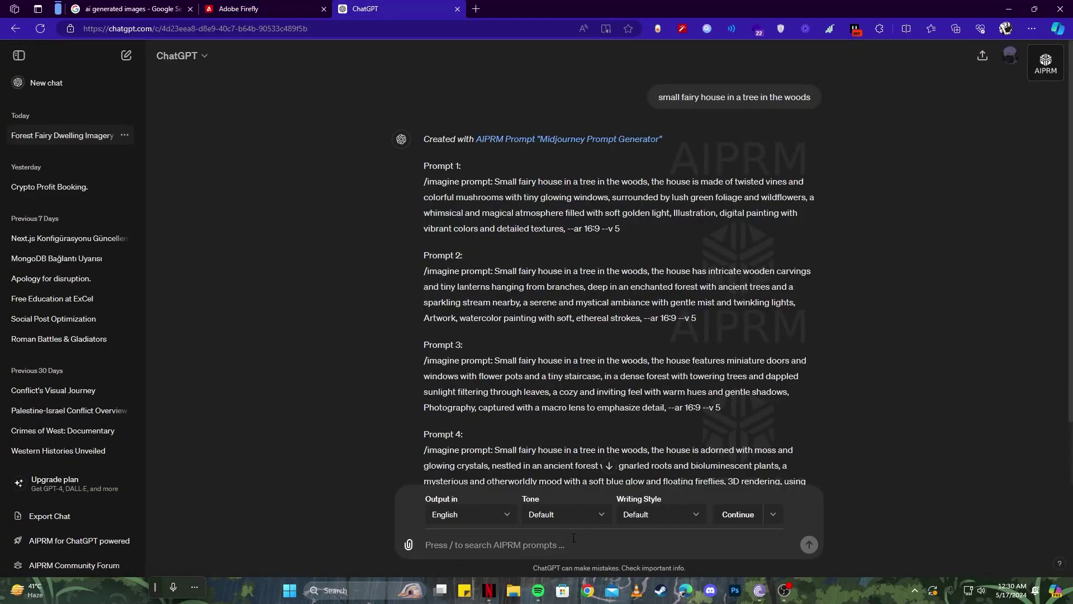
{"action": "type", "text": "add people in this"}
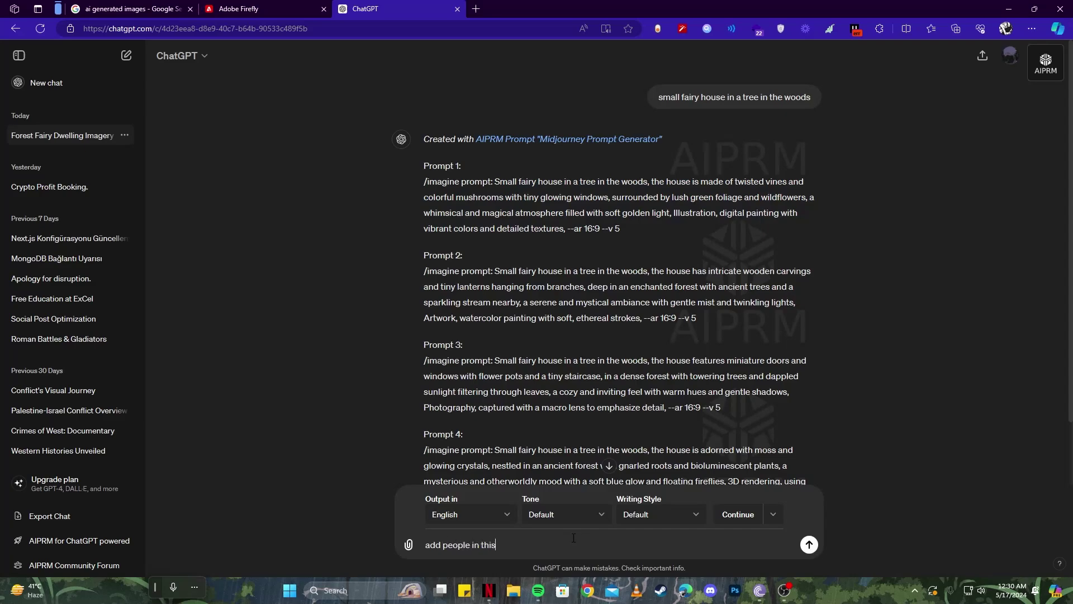
{"action": "key", "text": "Return"}
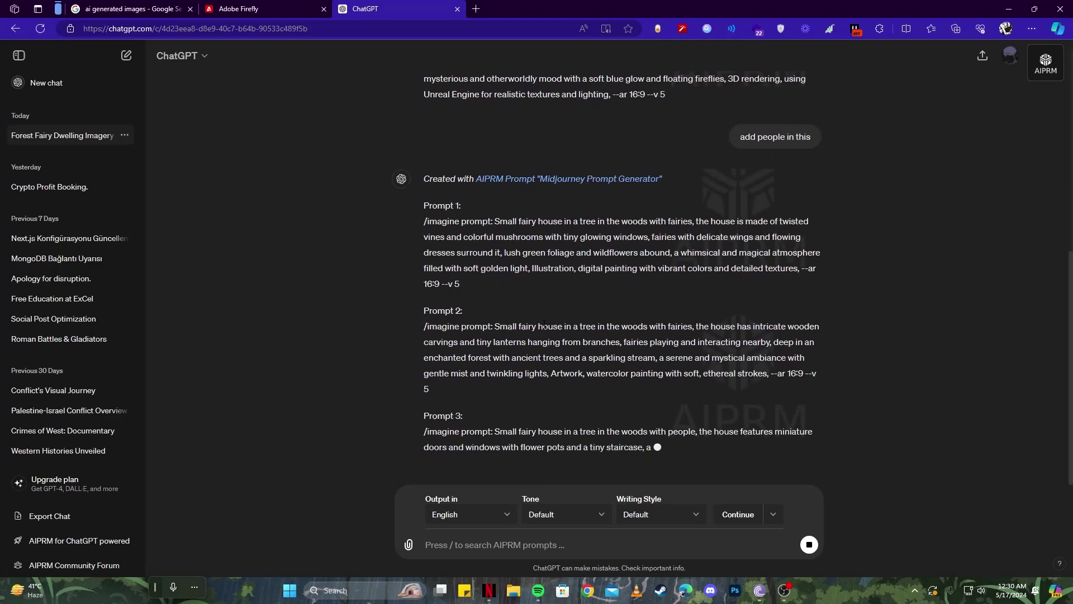
- Paste ChatGPT's second fairies prompt into Firefly, trimming the style words so it ends at 'twinkling lights,'
{"action": "left_click_drag", "start_coordinate": [496, 343], "coordinate": [570, 361]}
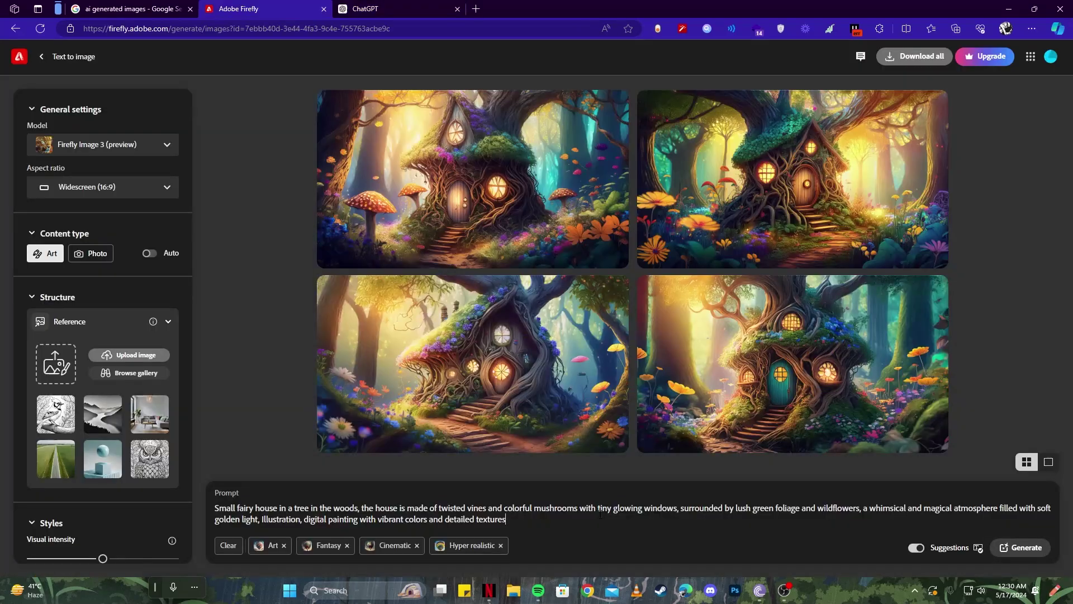
{"action": "left_click", "coordinate": [601, 518]}
{"action": "key", "text": "ctrl+a"}
{"action": "type", "text": "Small fairy house in a tree in the woods with fairies, the house has intricate wooden carvings and tiny lanterns hanging from branches, fairies playing and interacting nearby, deep in an enchanted forest with ancient trees and a sparkling stream, a serene and mystical ambiance with gentle mist and twinkling lights, Artwork, watercolor painting with soft, ethereal stroke"}
{"action": "key", "text": "BackSpace"}
{"action": "key", "text": "BackSpace"}
{"action": "key", "text": "BackSpace"}
{"action": "key", "text": "BackSpace"}
{"action": "key", "text": "BackSpace"}
{"action": "key", "text": "BackSpace"}
{"action": "key", "text": "BackSpace"}
{"action": "key", "text": "BackSpace"}
{"action": "key", "text": "BackSpace"}
{"action": "key", "text": "BackSpace"}
{"action": "key", "text": "BackSpace"}
{"action": "key", "text": "BackSpace"}
{"action": "key", "text": "BackSpace"}
{"action": "key", "text": "BackSpace"}
{"action": "key", "text": "BackSpace"}
{"action": "key", "text": "BackSpace"}
{"action": "key", "text": "BackSpace"}
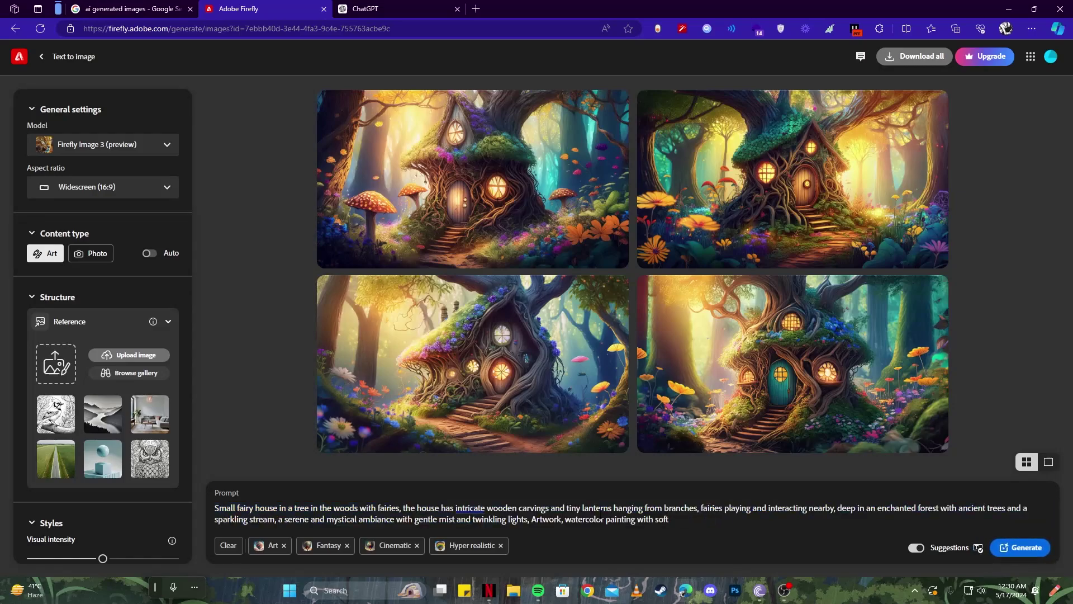
{"action": "key", "text": "BackSpace"}
{"action": "key", "text": "BackSpace"}
{"action": "key", "text": "BackSpace"}
{"action": "key", "text": "BackSpace"}
{"action": "key", "text": "BackSpace"}
{"action": "key", "text": "BackSpace"}
{"action": "key", "text": "BackSpace"}
{"action": "key", "text": "BackSpace"}
{"action": "key", "text": "BackSpace"}
{"action": "key", "text": "BackSpace"}
{"action": "key", "text": "BackSpace"}
{"action": "key", "text": "BackSpace"}
{"action": "key", "text": "BackSpace"}
{"action": "key", "text": "BackSpace"}
{"action": "key", "text": "BackSpace"}
{"action": "key", "text": "BackSpace"}
{"action": "key", "text": "BackSpace"}
{"action": "key", "text": "BackSpace"}
{"action": "key", "text": "BackSpace"}
{"action": "key", "text": "BackSpace"}
{"action": "key", "text": "BackSpace"}
{"action": "key", "text": "BackSpace"}
{"action": "key", "text": "BackSpace"}
{"action": "key", "text": "BackSpace"}
{"action": "key", "text": "BackSpace"}
{"action": "key", "text": "BackSpace"}
{"action": "key", "text": "BackSpace"}
{"action": "key", "text": "BackSpace"}
{"action": "key", "text": "BackSpace"}
{"action": "key", "text": "BackSpace"}
{"action": "key", "text": "BackSpace"}
{"action": "key", "text": "BackSpace"}
{"action": "key", "text": "BackSpace"}
{"action": "key", "text": "BackSpace"}
{"action": "key", "text": "BackSpace"}
{"action": "key", "text": "BackSpace"}
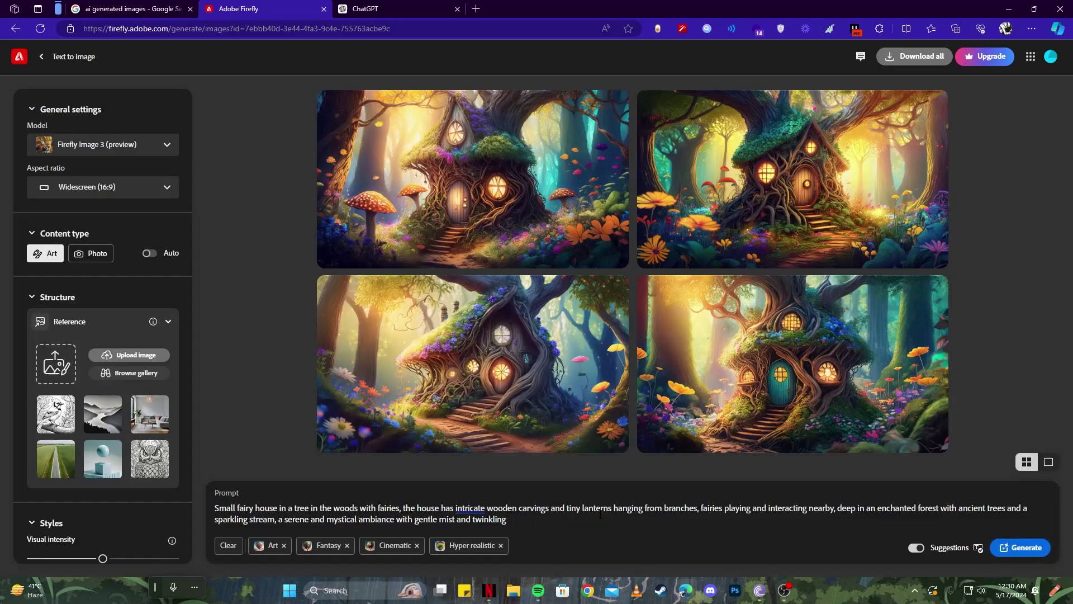
{"action": "type", "text": "lights,"}
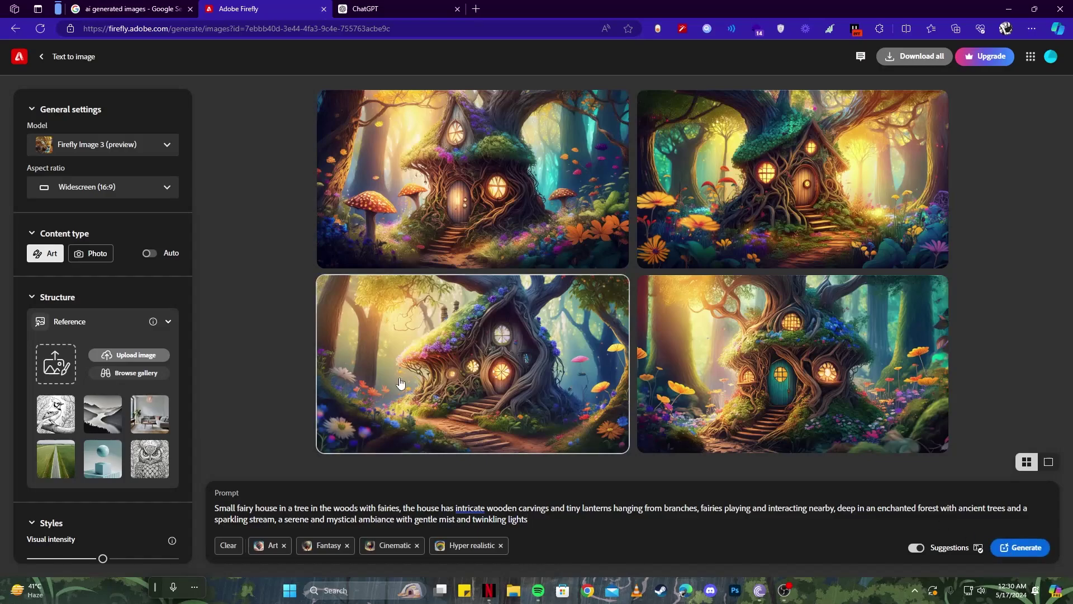
- Switch the aspect ratio from Widescreen (16:9) to Portrait (3:4) and review the Art and style settings
{"action": "left_click", "coordinate": [66, 190]}
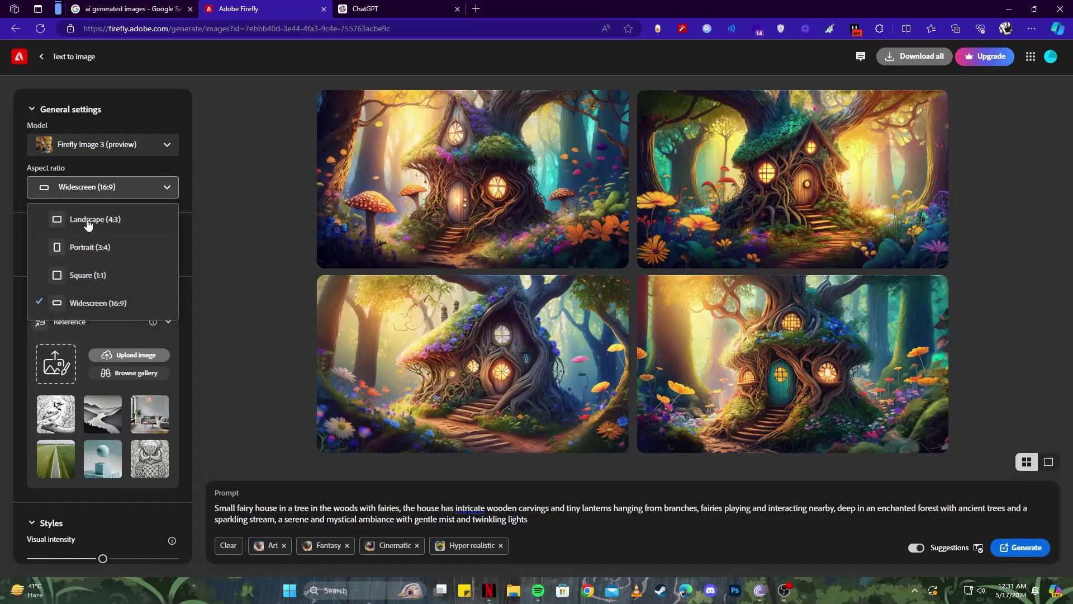
{"action": "left_click", "coordinate": [114, 251]}
{"action": "scroll", "coordinate": [115, 251], "scroll_direction": "down", "scroll_amount": 1}
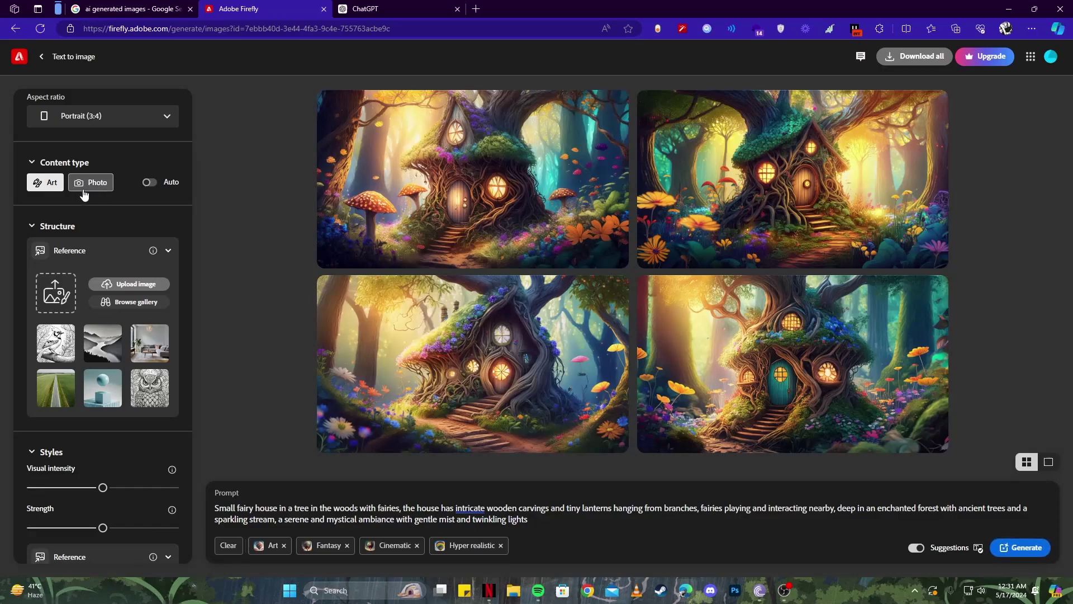
{"action": "scroll", "coordinate": [75, 206], "scroll_direction": "down", "scroll_amount": 2}
{"action": "scroll", "coordinate": [38, 193], "scroll_direction": "up", "scroll_amount": 1}
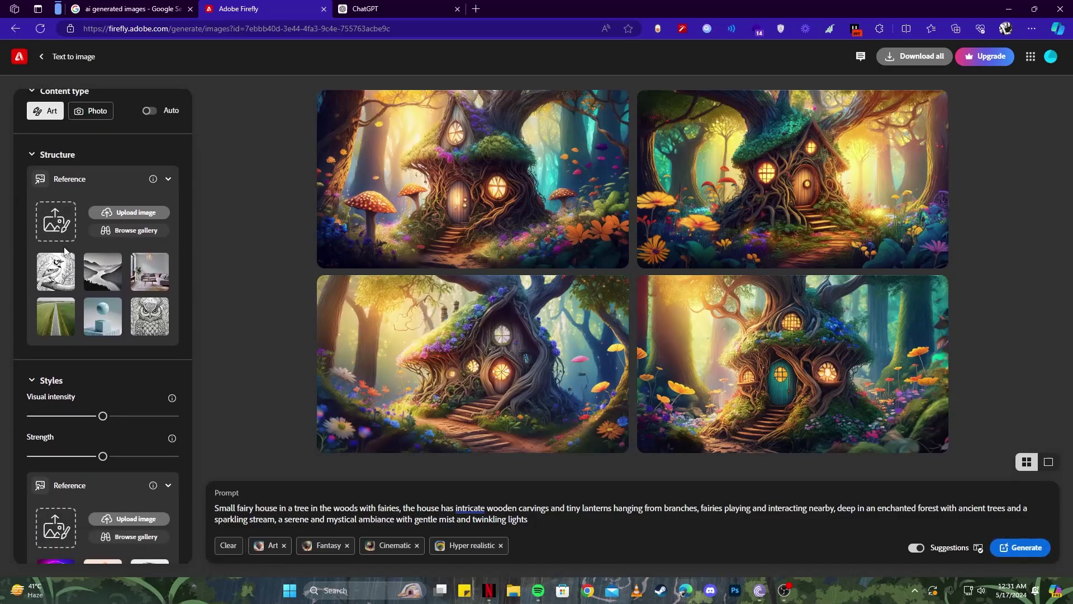
{"action": "scroll", "coordinate": [62, 380], "scroll_direction": "down", "scroll_amount": 8}
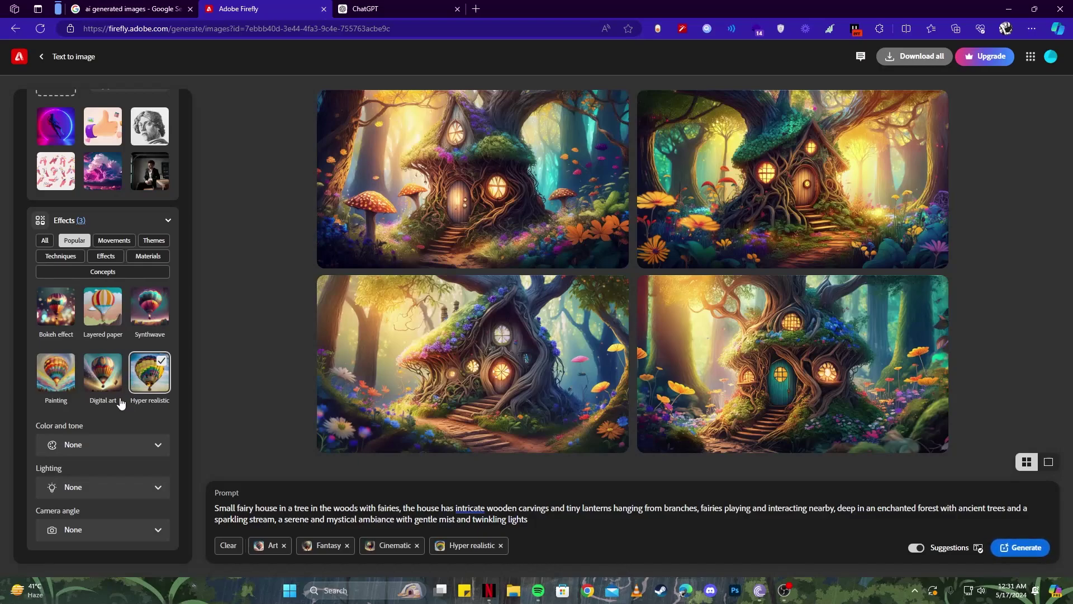
{"action": "scroll", "coordinate": [103, 407], "scroll_direction": "up", "scroll_amount": 4}
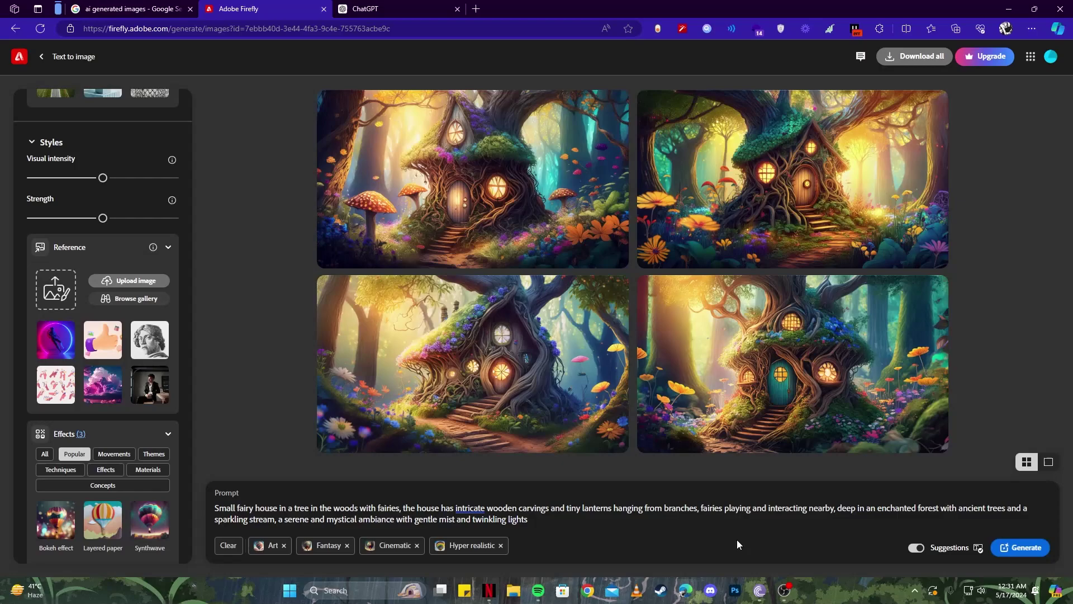
- Generate four portrait fairy-treehouse images and preview the bottom-left result full-size
{"action": "left_click", "coordinate": [1021, 548]}
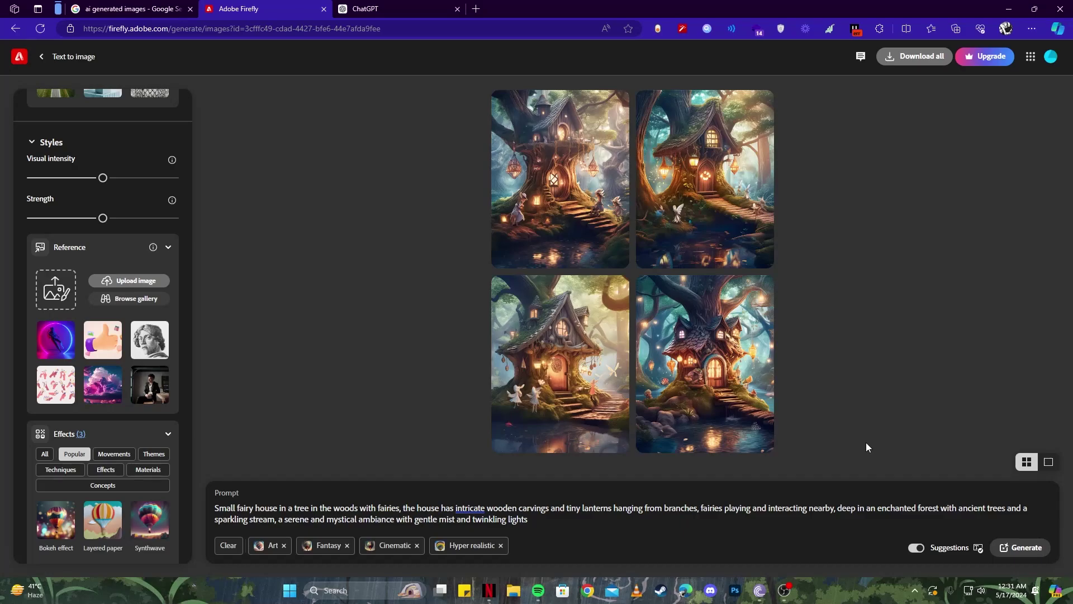
{"action": "left_click", "coordinate": [594, 372]}
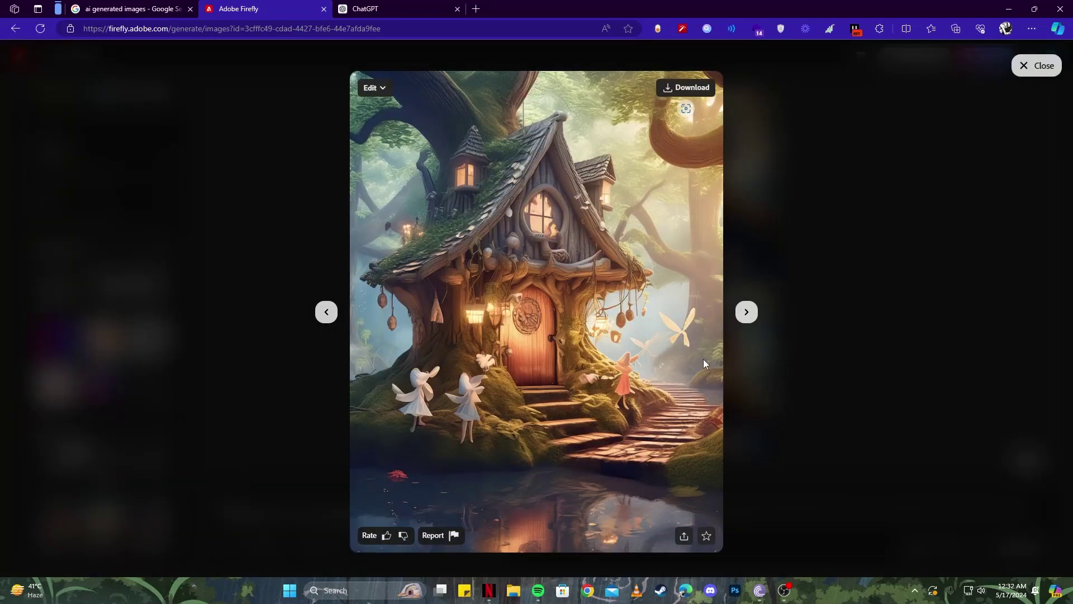
{"action": "left_click", "coordinate": [892, 249]}
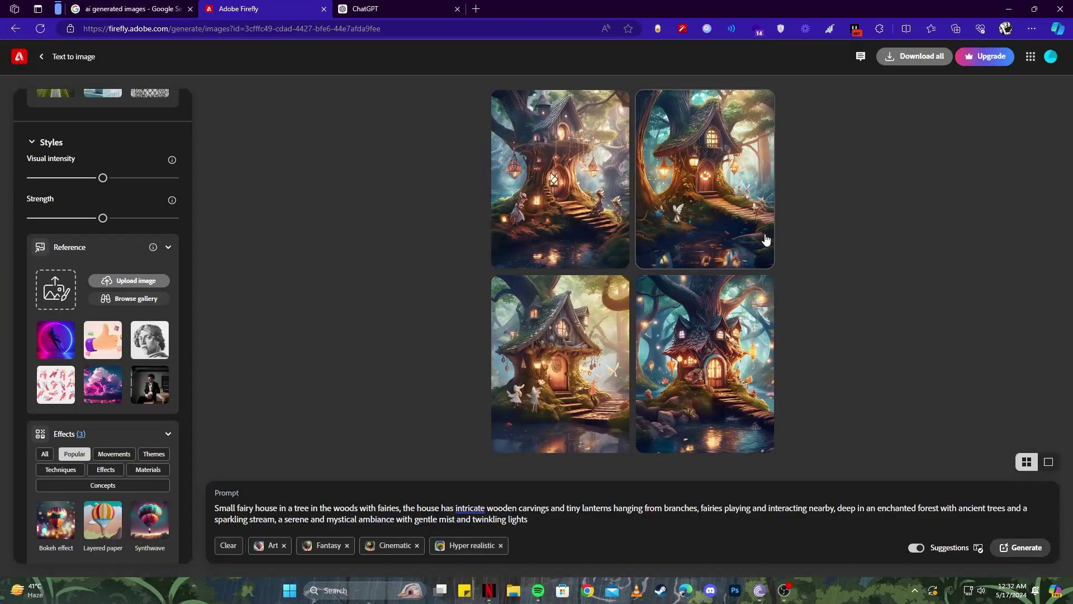
- Preview the top-right and top-left fairy-treehouse results full-size, closing each afterward
{"action": "left_click", "coordinate": [737, 210]}
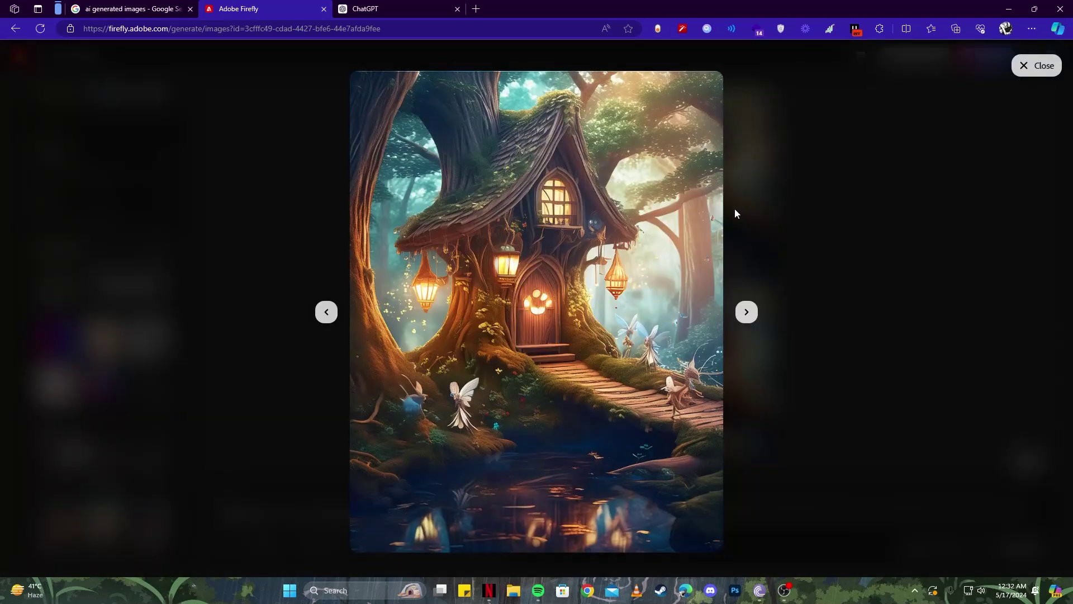
{"action": "mouse_move", "coordinate": [635, 217]}
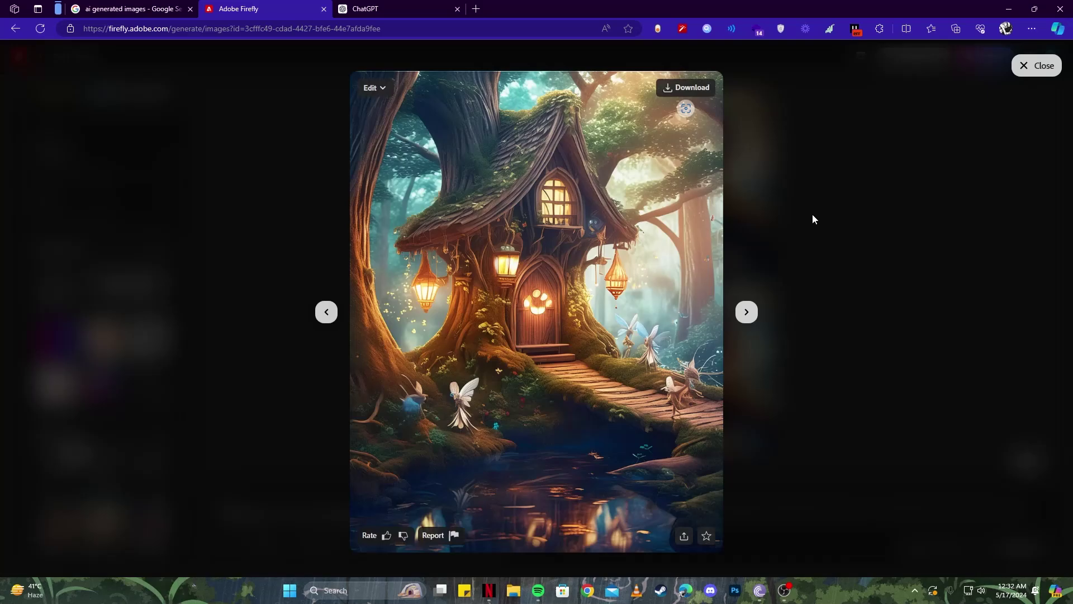
{"action": "left_click", "coordinate": [833, 218]}
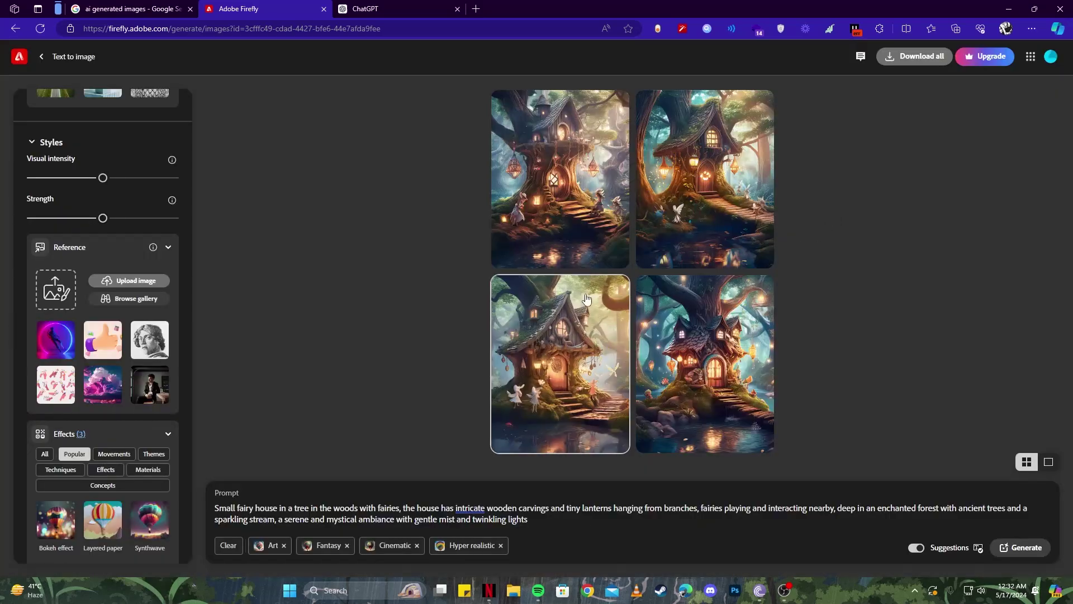
{"action": "left_click", "coordinate": [558, 220]}
{"action": "left_click", "coordinate": [888, 375]}
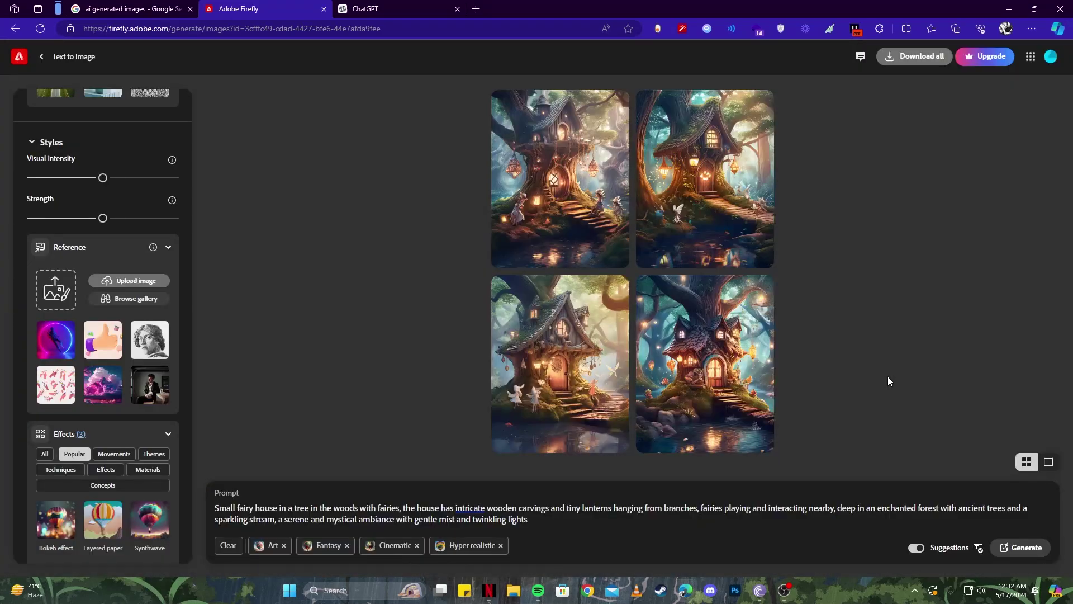
- Replace the prompt with the smiling t-shirt person description, generate, and choose Photo content type
{"action": "triple_click", "coordinate": [614, 513]}
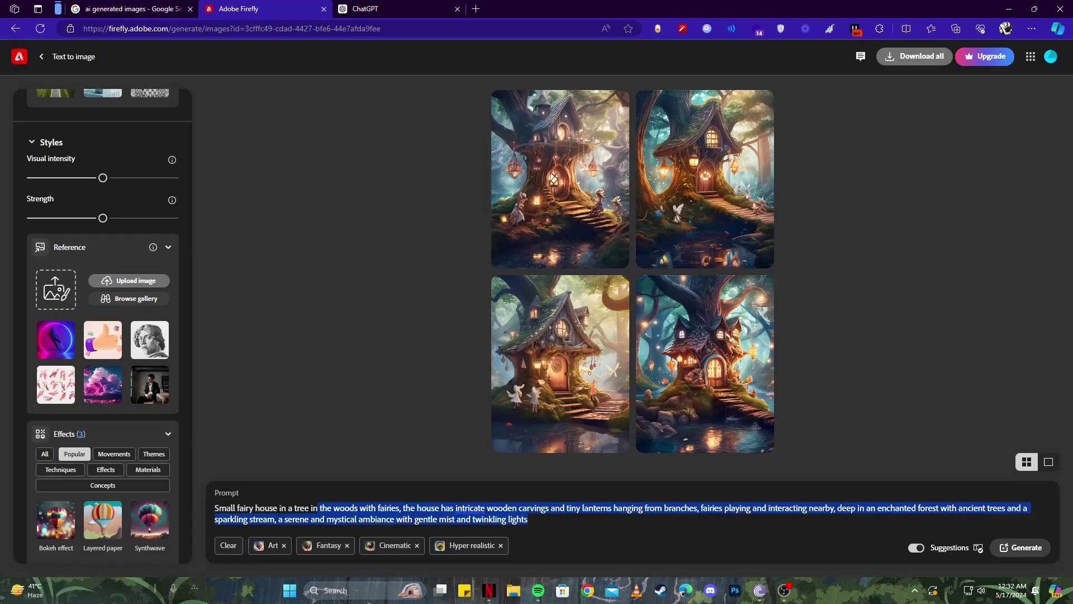
{"action": "type", "text": "Ronaldo smiling in his t shirt"}
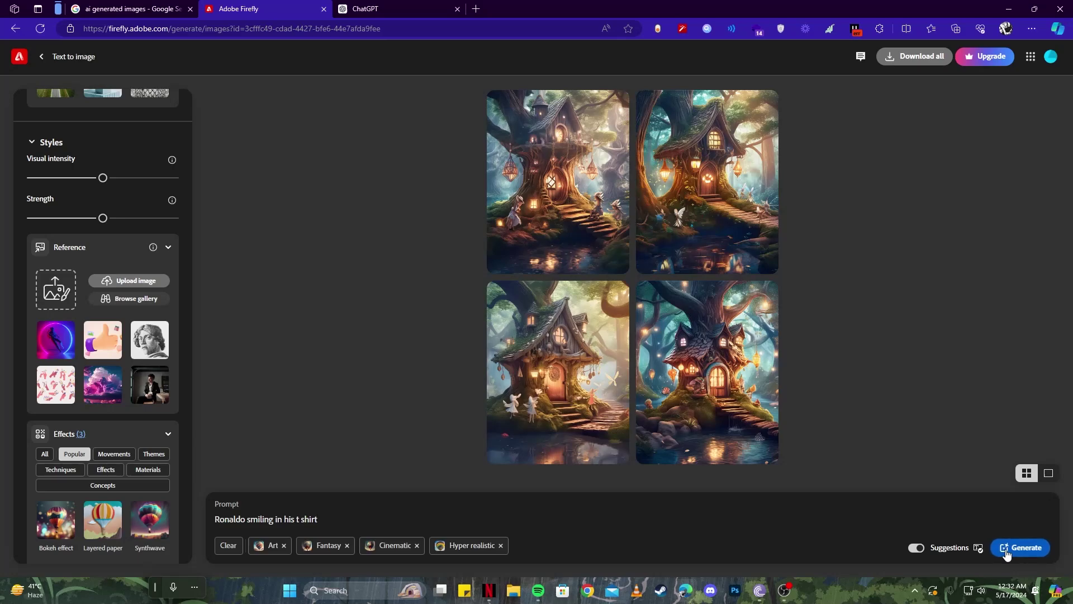
{"action": "left_click", "coordinate": [1006, 549]}
{"action": "scroll", "coordinate": [108, 439], "scroll_direction": "up", "scroll_amount": 3}
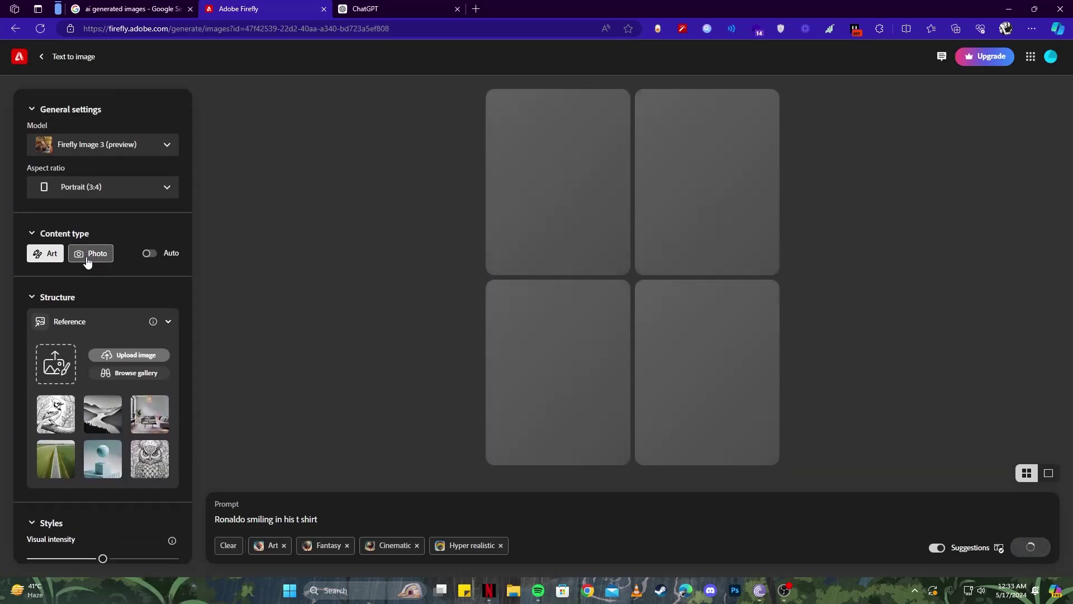
{"action": "left_click", "coordinate": [88, 254]}
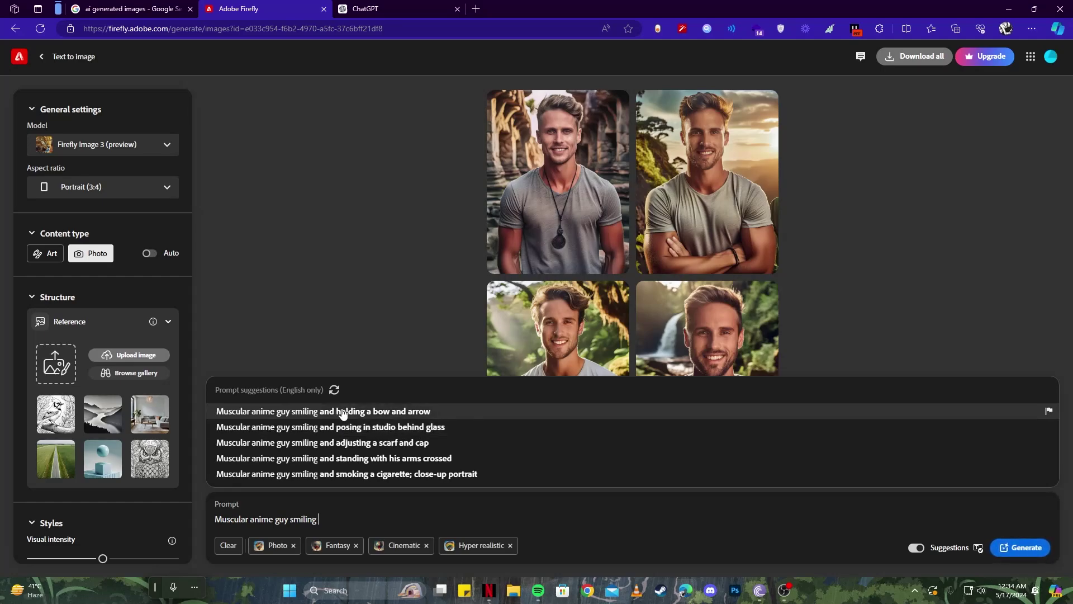
- Use the suggested prompt 'Muscular anime guy smiling and holding a bow and arrow'
{"action": "left_click", "coordinate": [413, 416]}
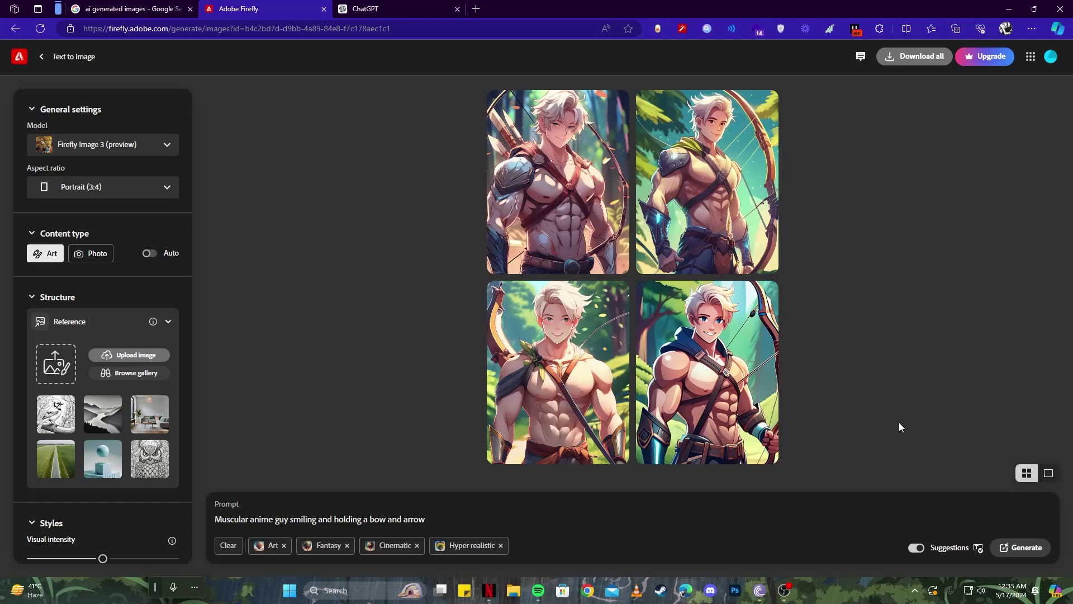
- View the top-left and then the top-right anime archer portraits full-size
{"action": "left_click", "coordinate": [574, 247]}
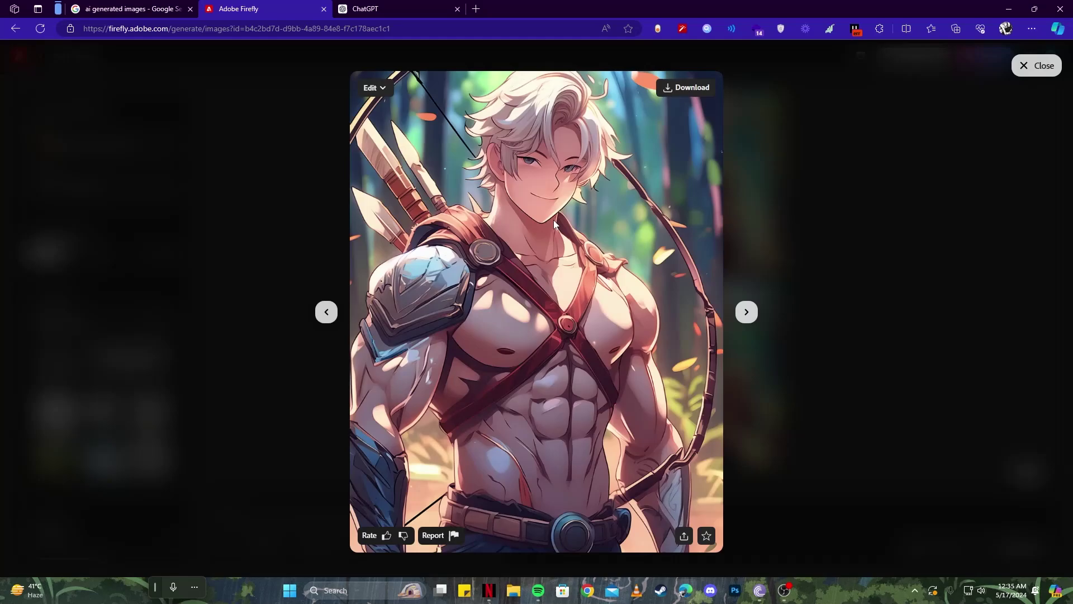
{"action": "left_click", "coordinate": [862, 291]}
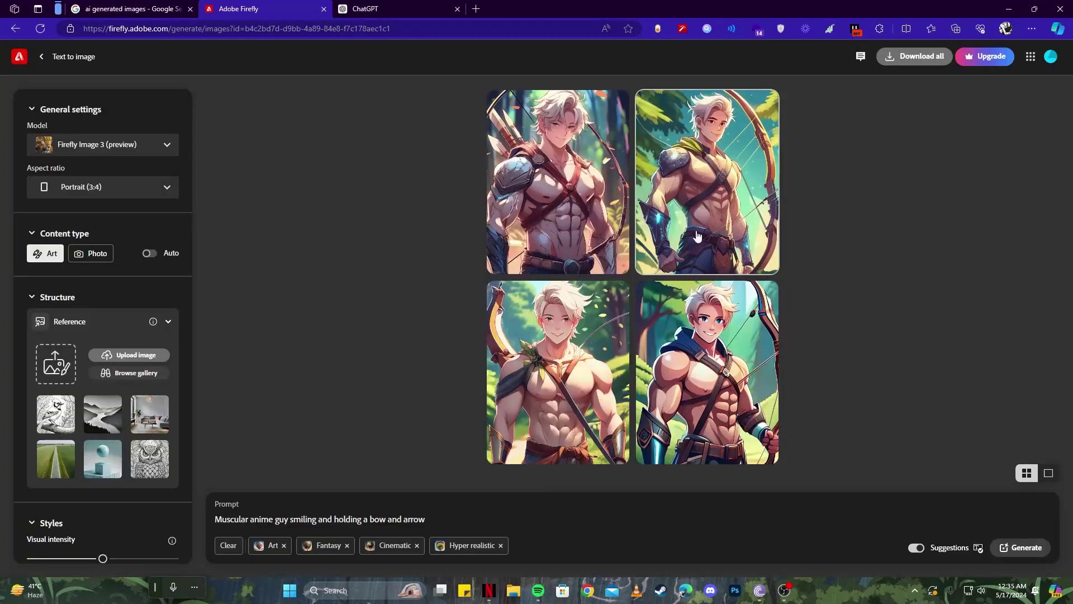
{"action": "left_click", "coordinate": [677, 201]}
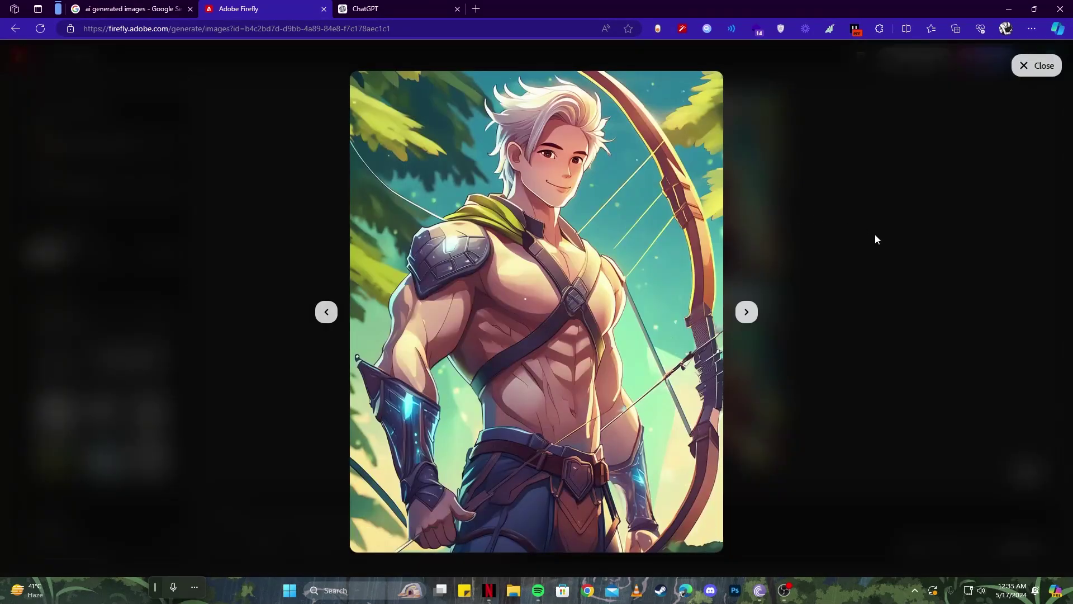
{"action": "mouse_move", "coordinate": [691, 334]}
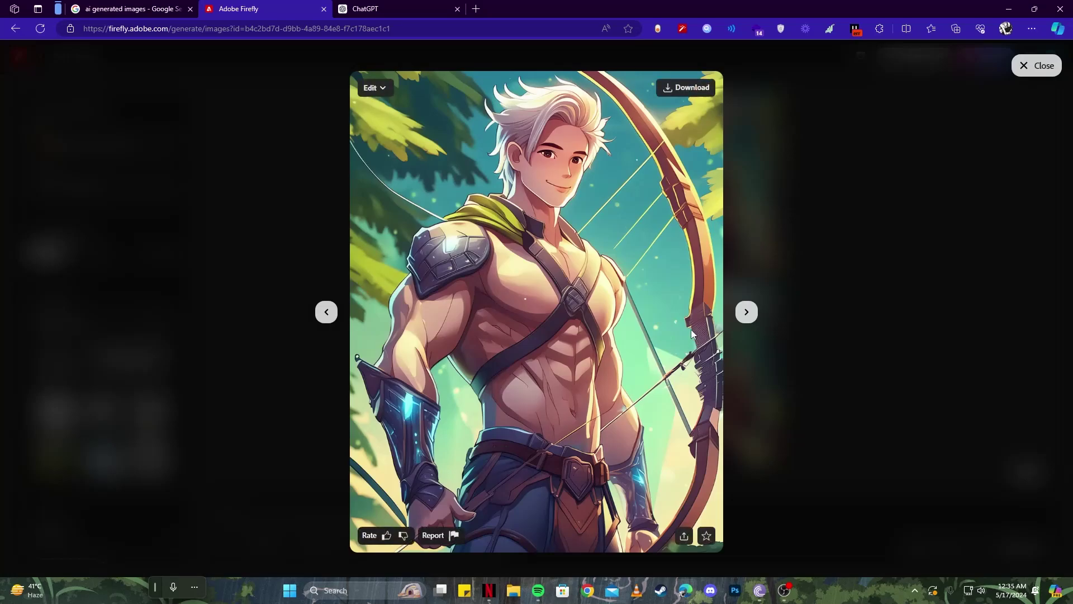